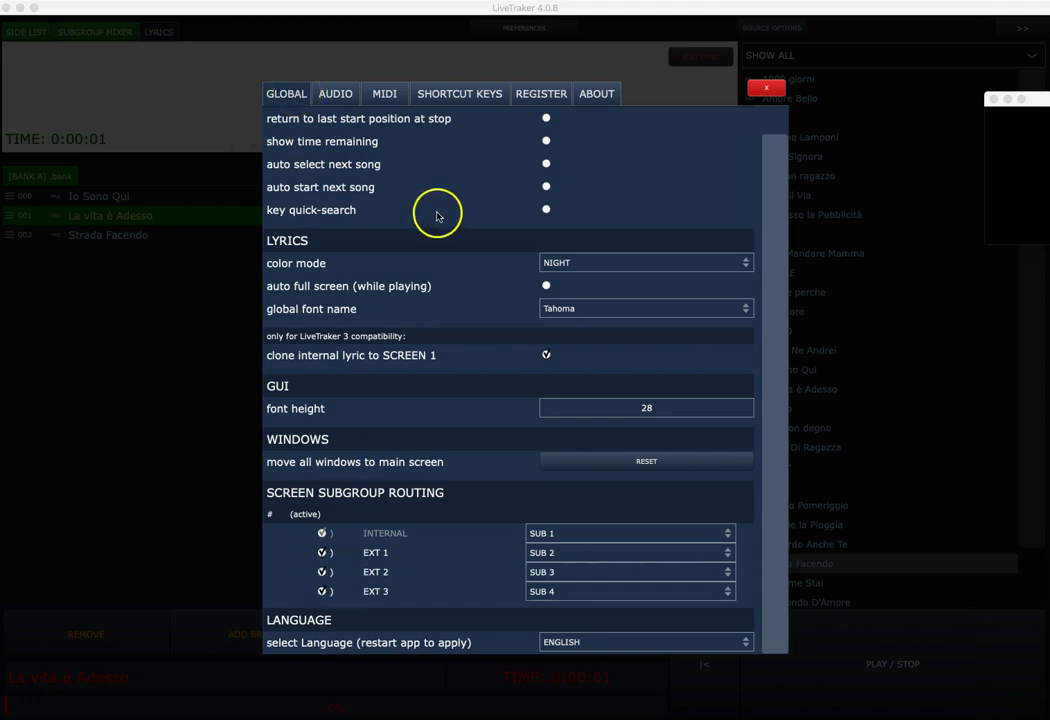
- Scroll the global preferences to the top and close them
drag(780, 194, 782, 166)
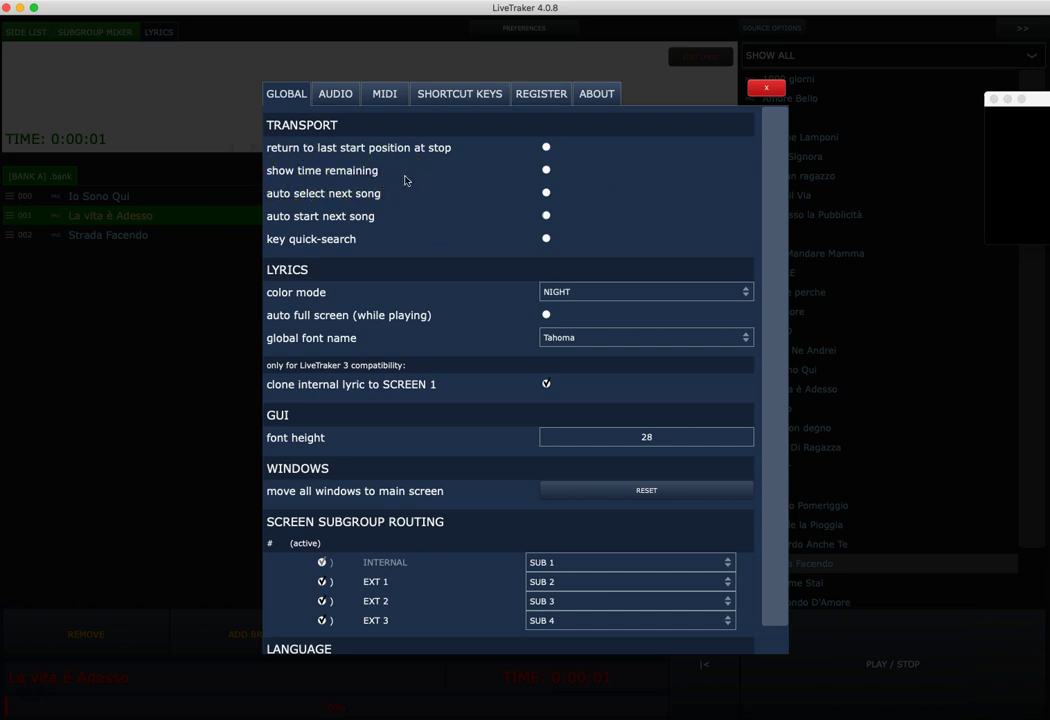
click(768, 90)
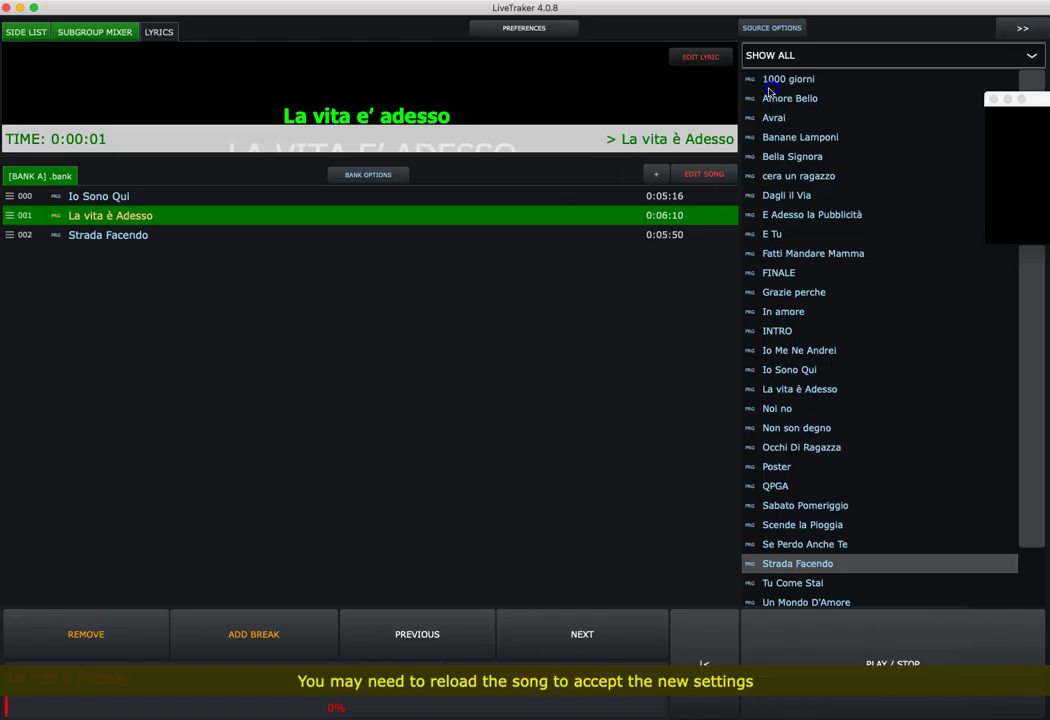
- Load Strada Facendo as the current song and play it briefly
click(130, 236)
click(630, 642)
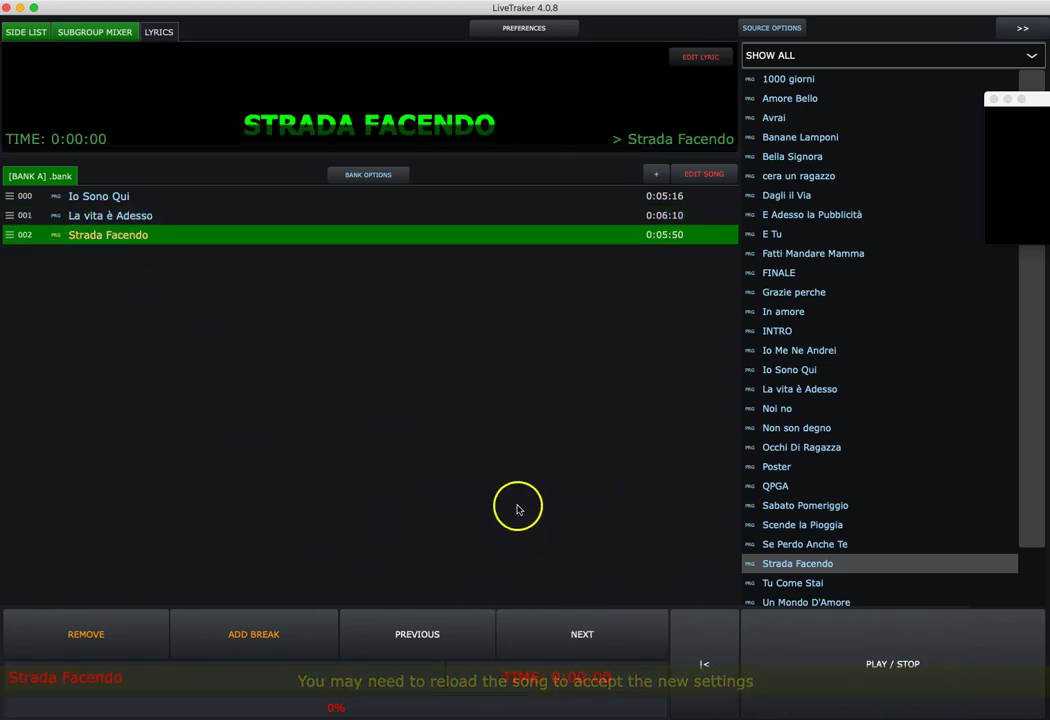
click(895, 656)
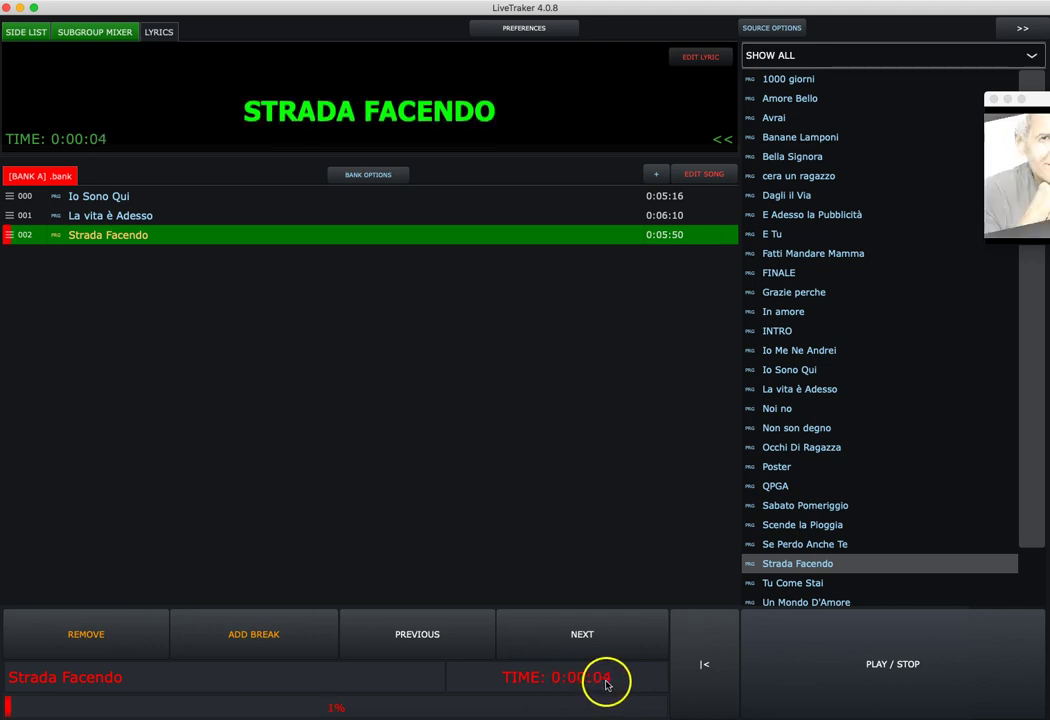
click(900, 664)
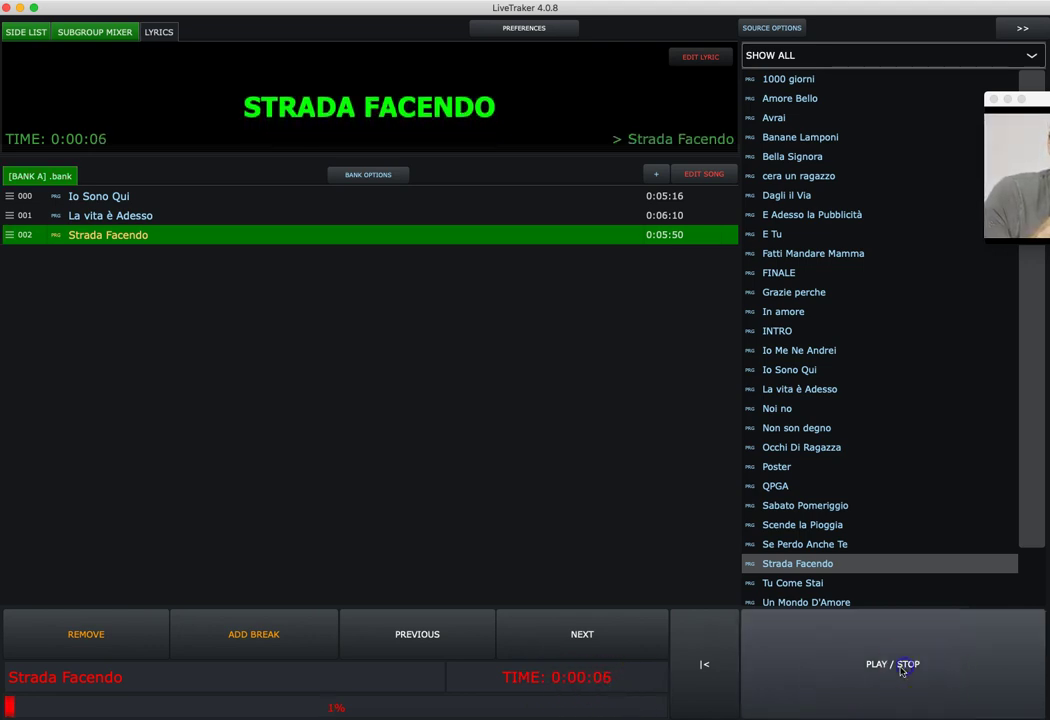
- Turn on 'show time remaining' in the preferences so timers count down
click(548, 31)
click(546, 170)
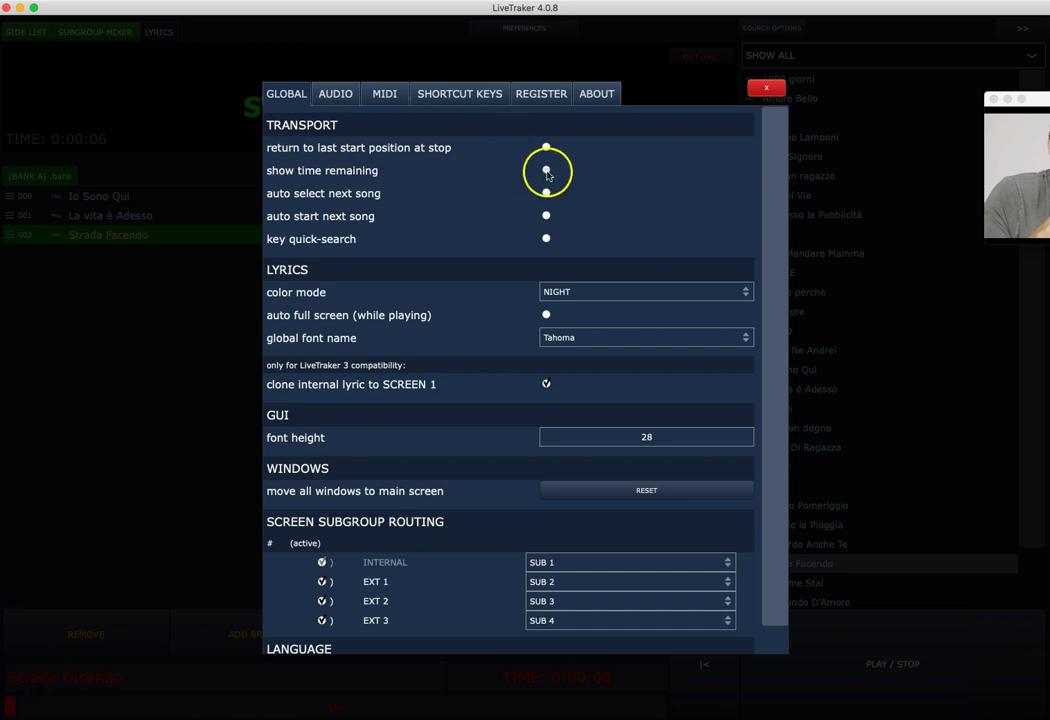
click(766, 88)
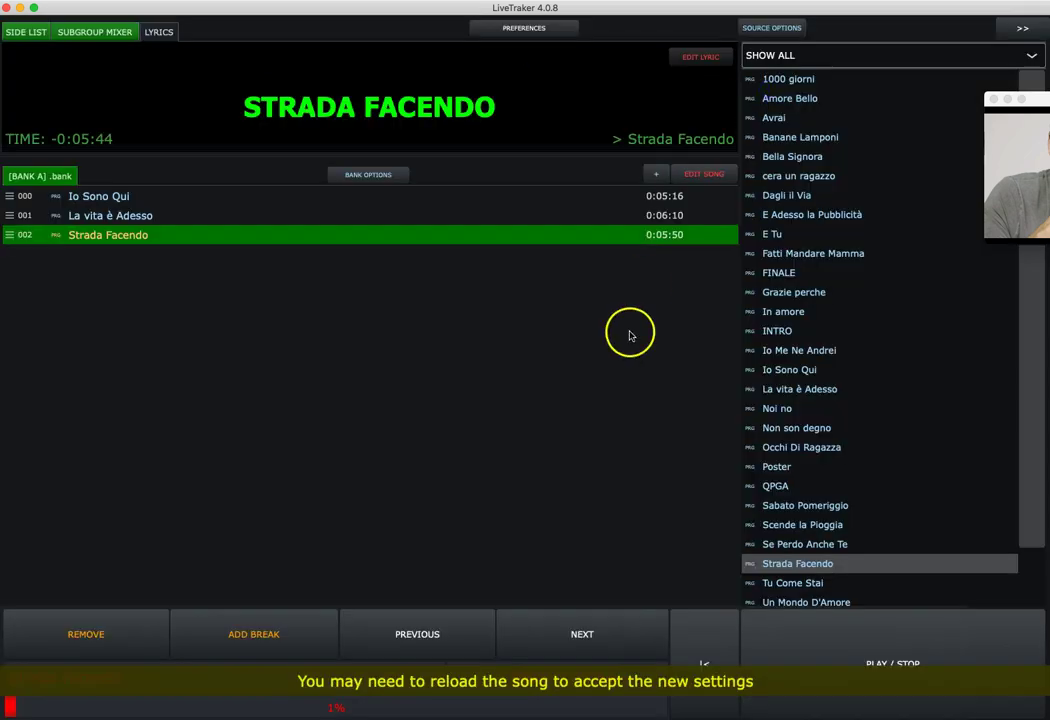
- Load La vita è Adesso, play it briefly, then reopen the preferences
click(130, 216)
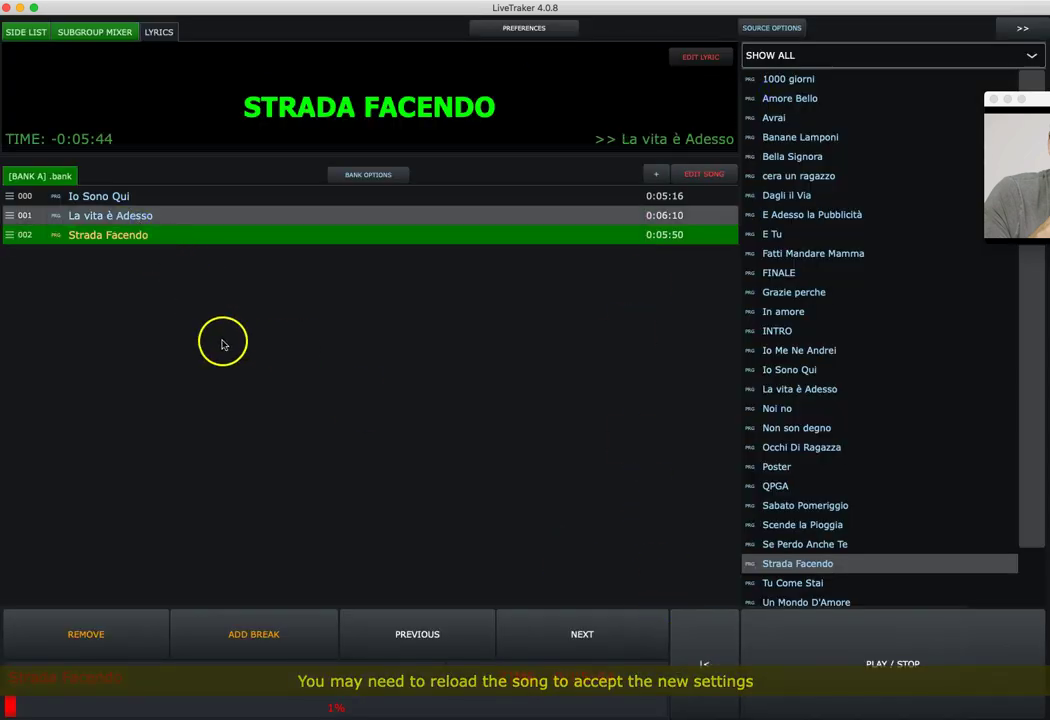
double_click(133, 224)
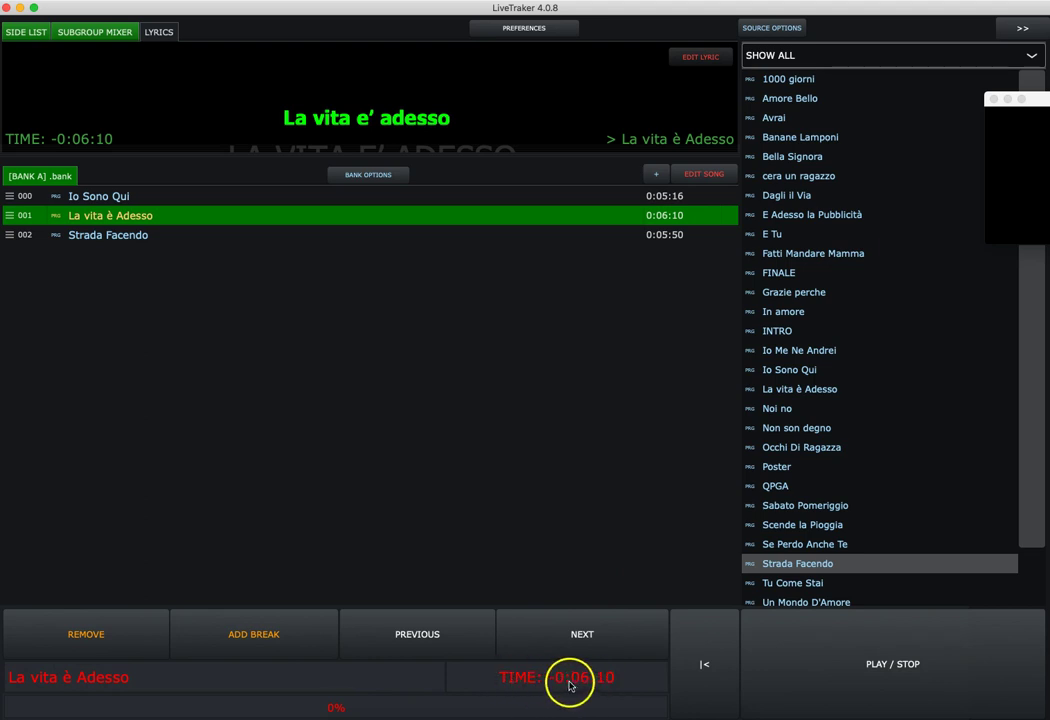
click(850, 682)
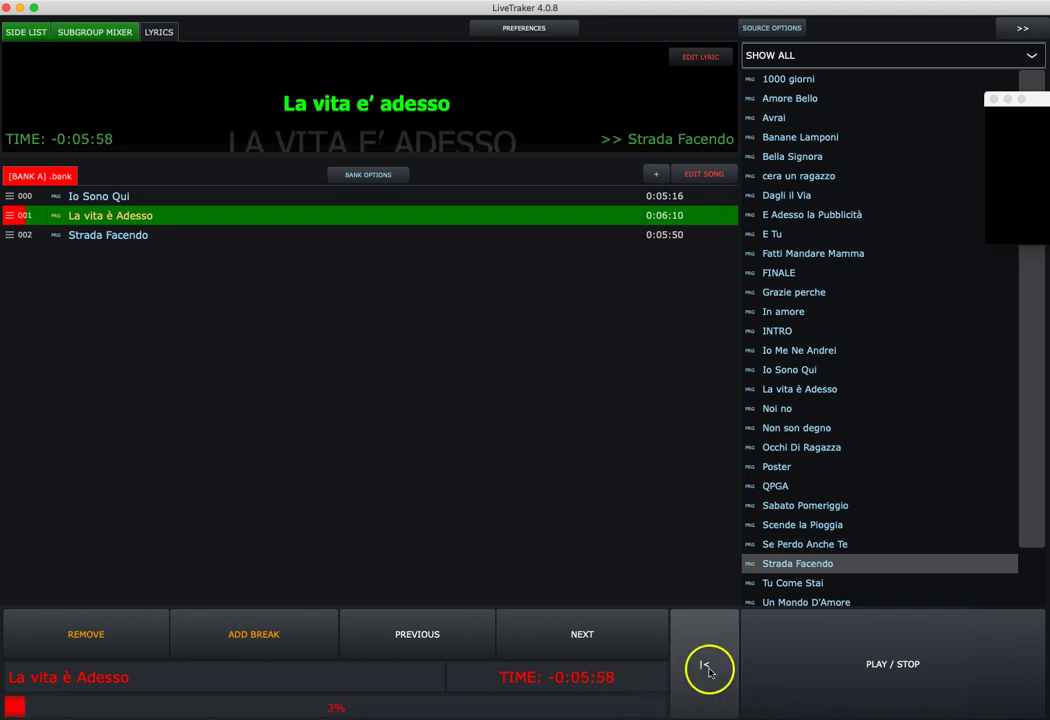
click(846, 668)
click(518, 34)
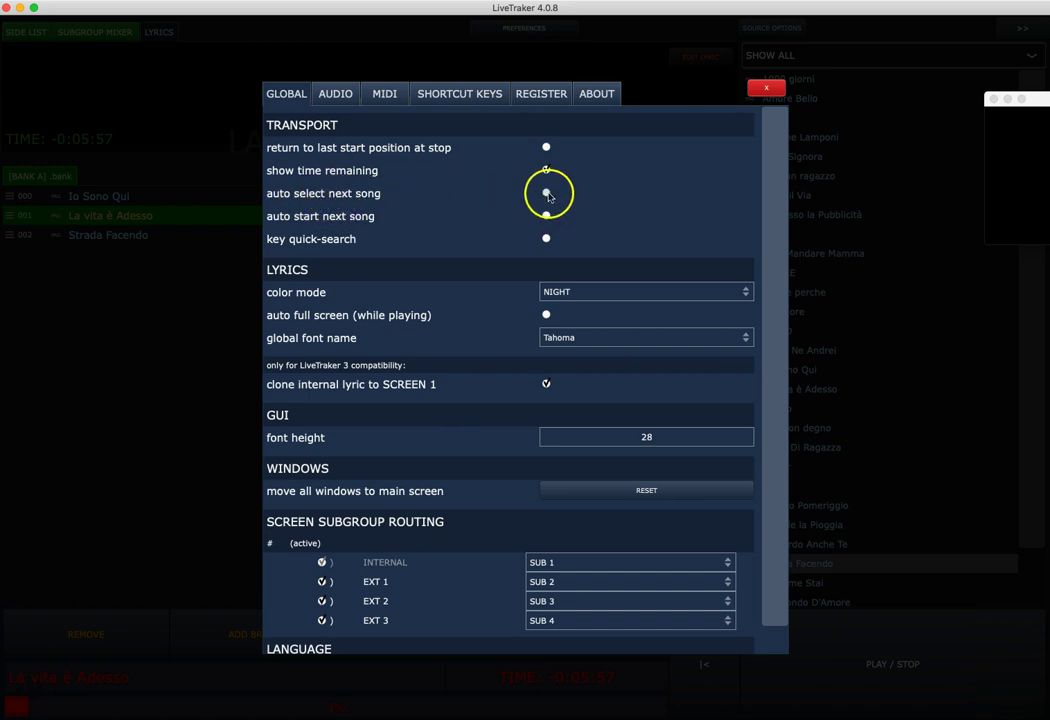
- Close the preferences and load Strada Facendo as the current song
click(765, 88)
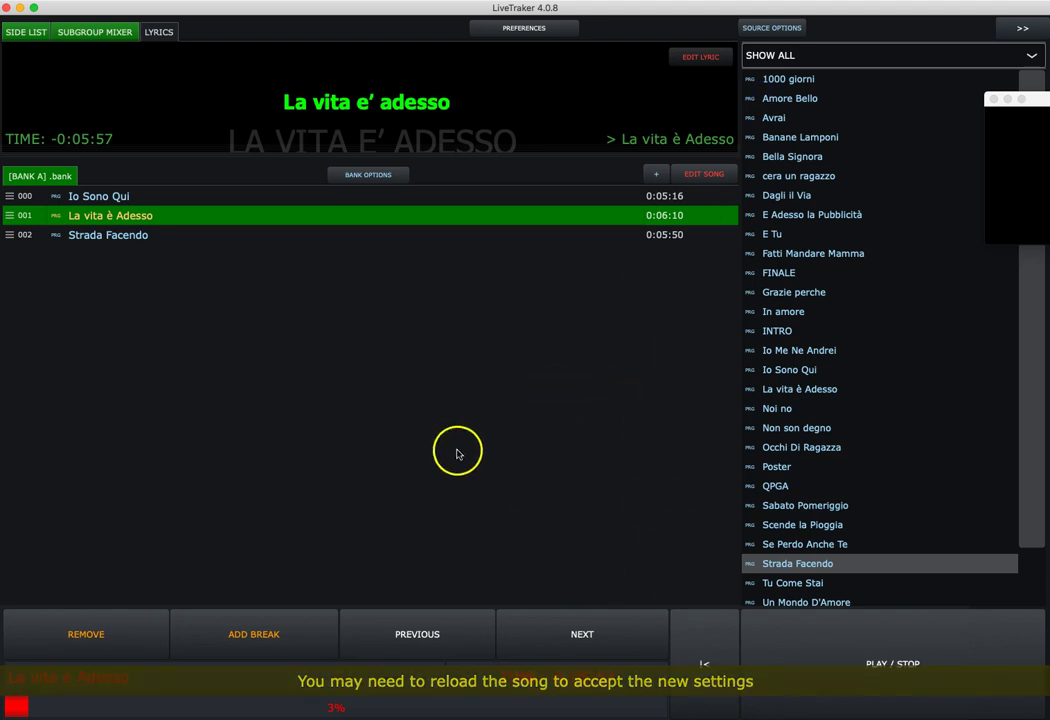
click(127, 237)
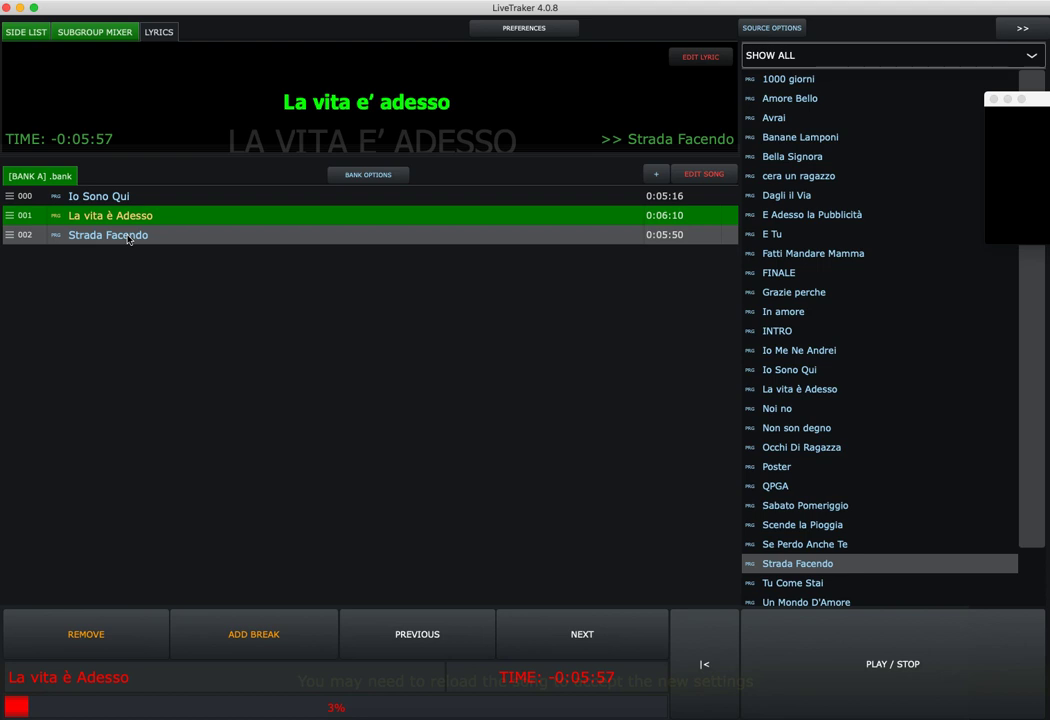
double_click(127, 237)
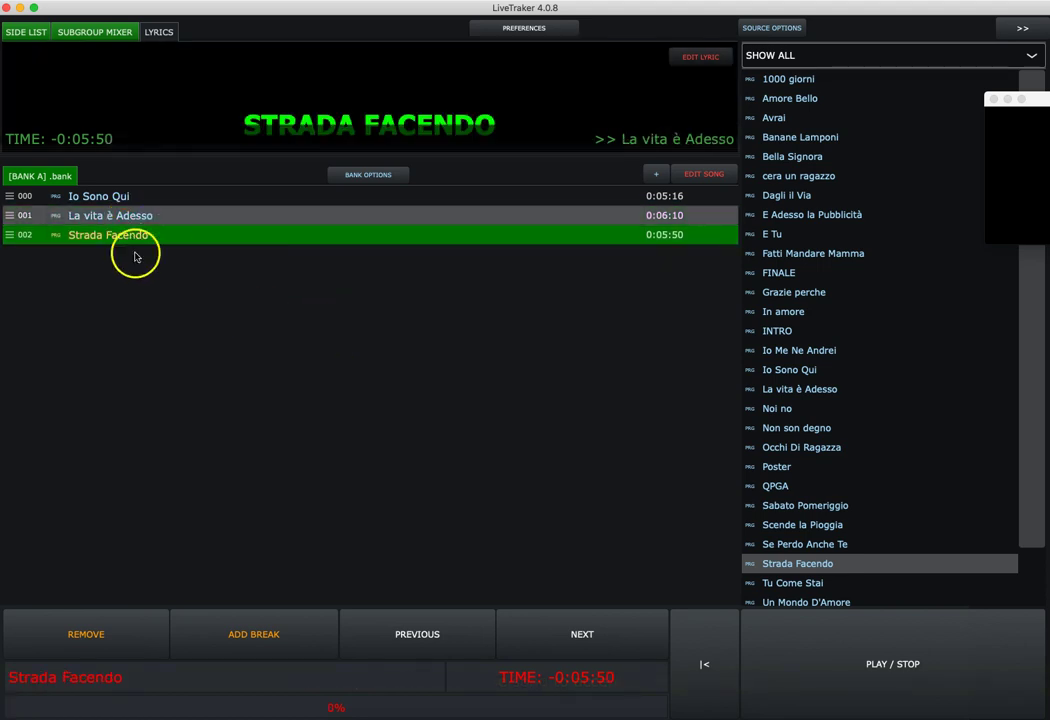
- Load La vita è Adesso and play it from near its end
double_click(128, 219)
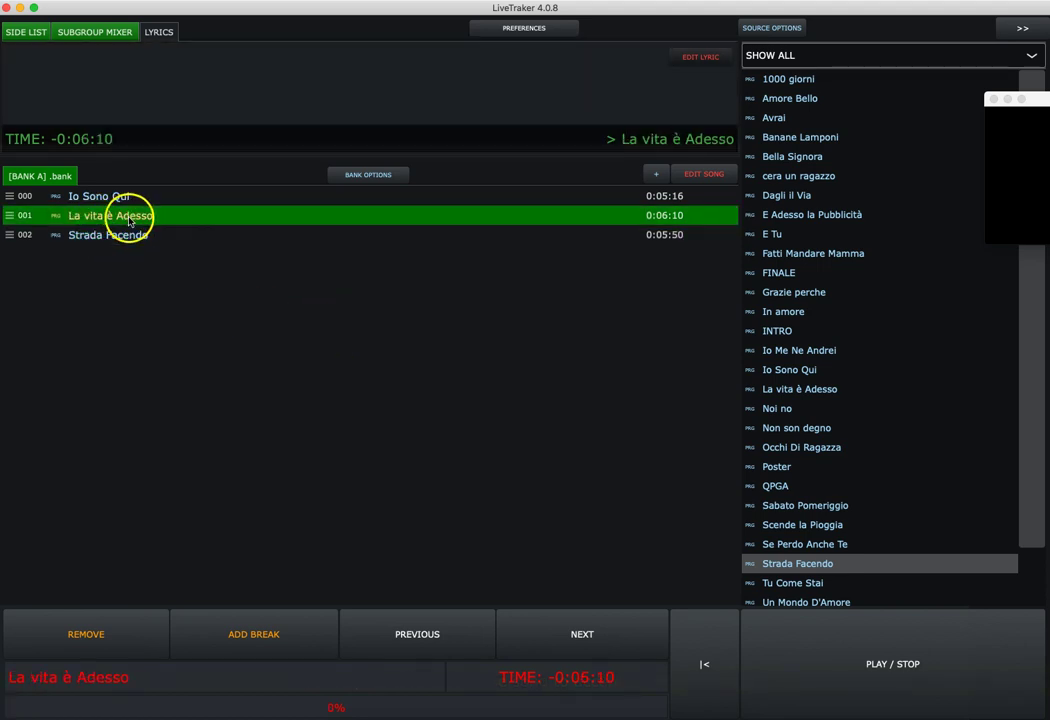
click(649, 708)
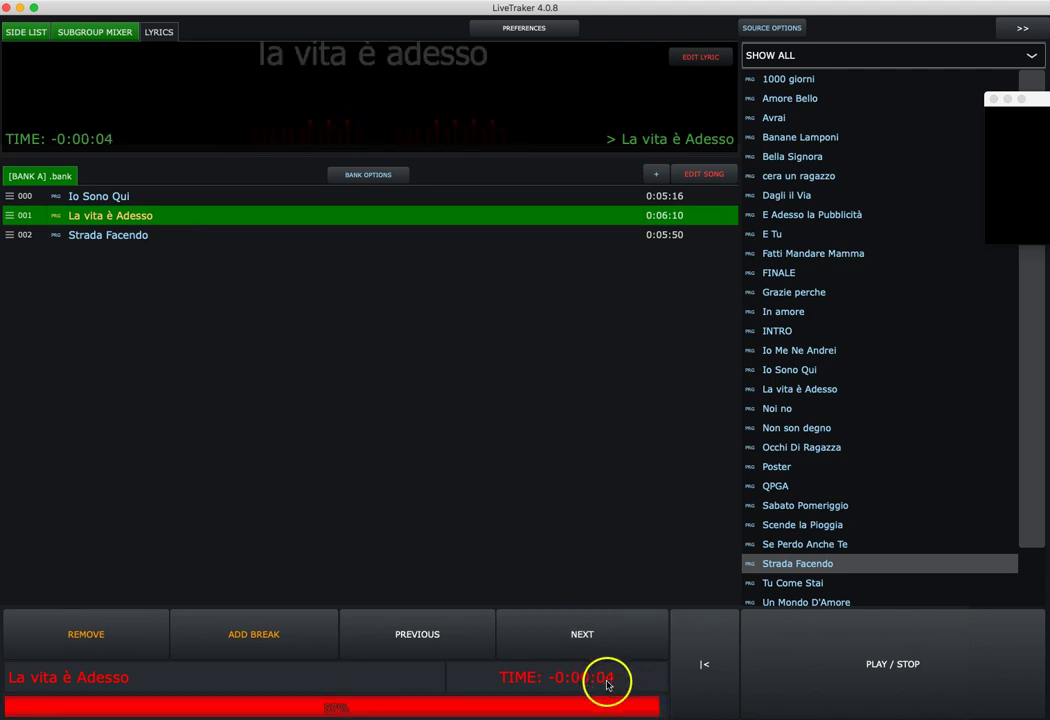
click(818, 633)
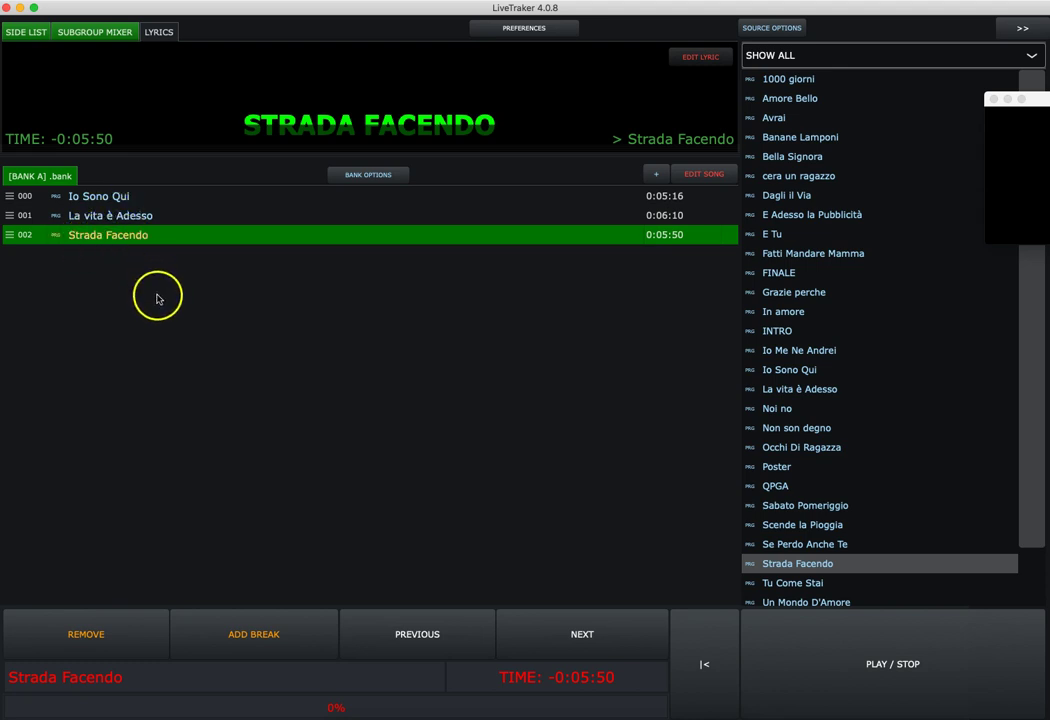
- Check the preferences, then load La vita è Adesso as the current song
click(537, 33)
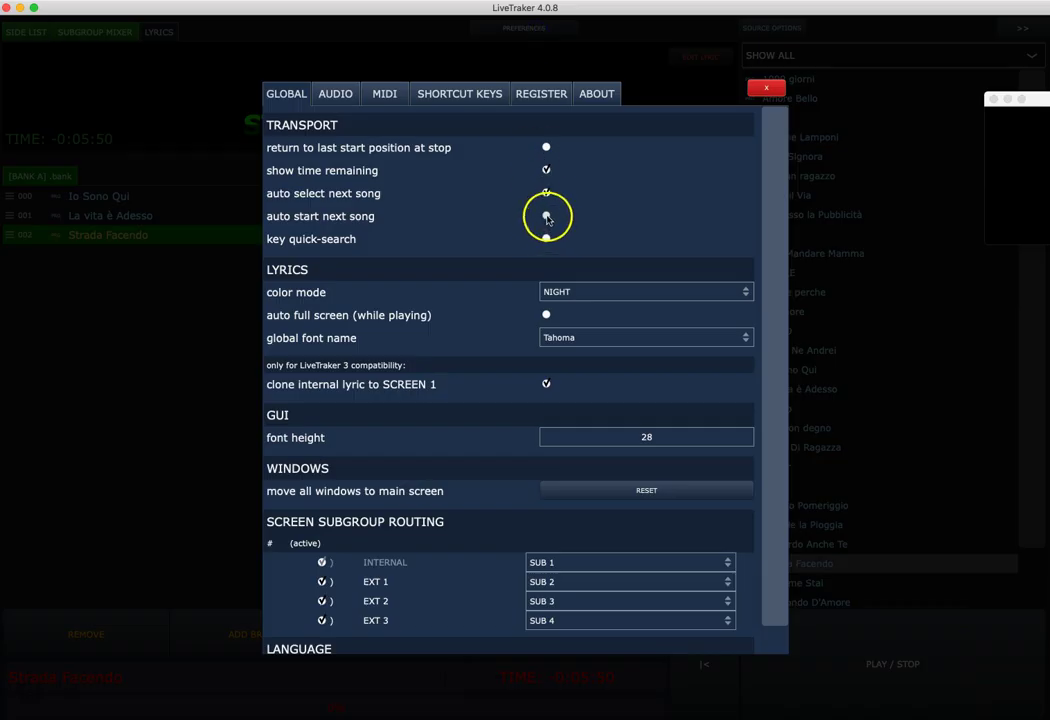
click(764, 88)
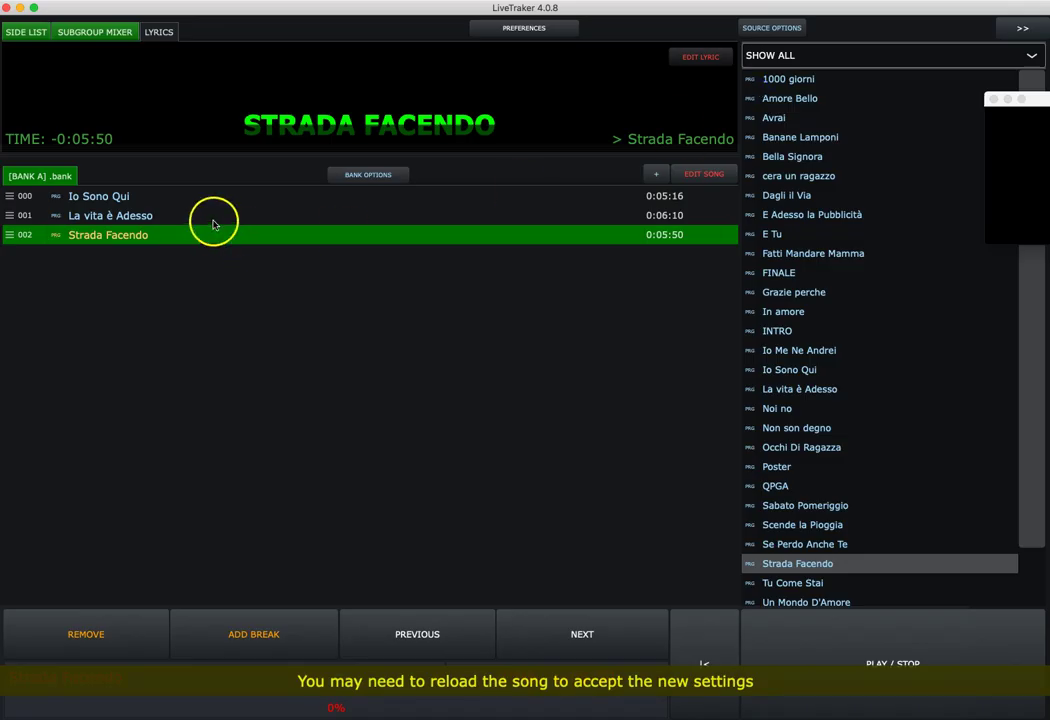
click(133, 220)
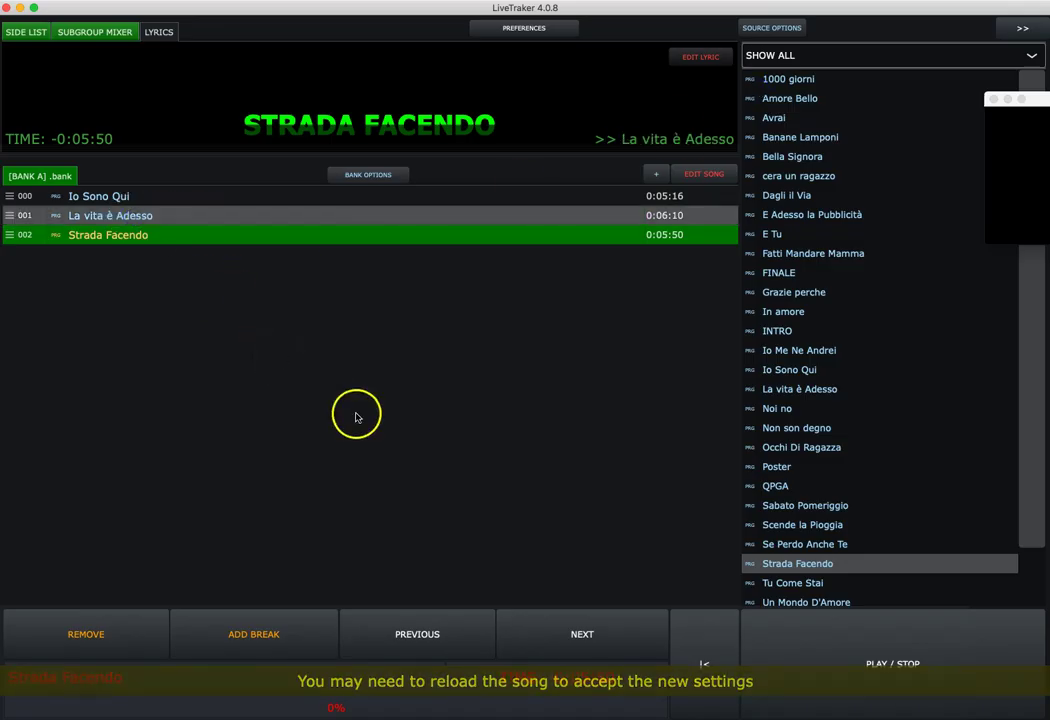
double_click(155, 222)
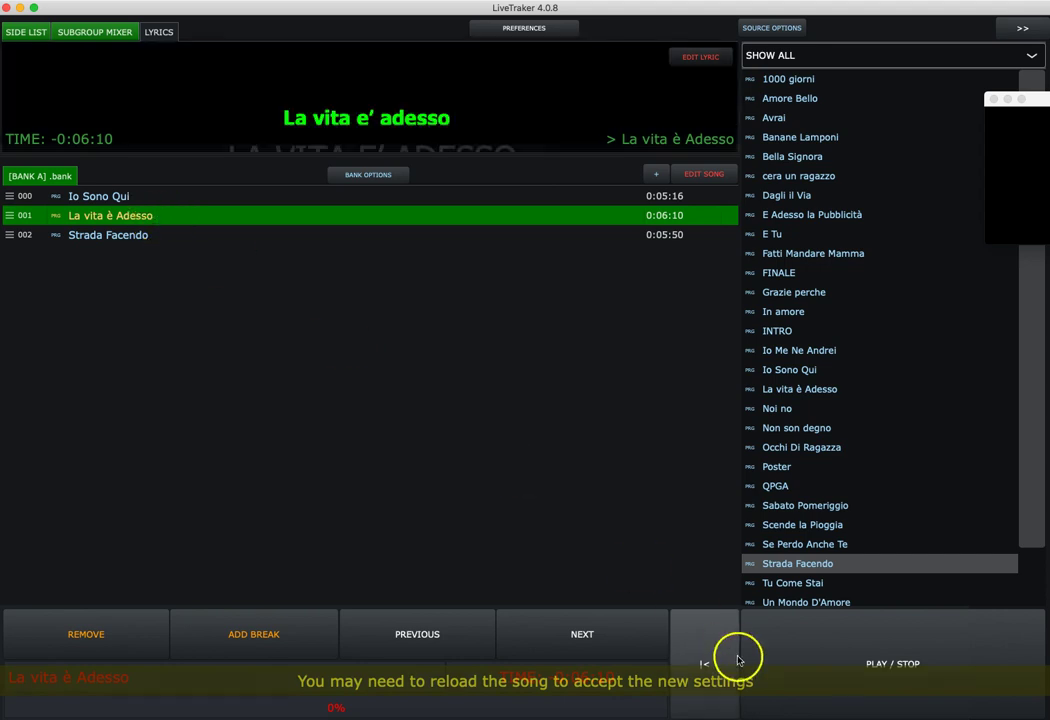
- Play La vita è Adesso from near its end, then stop the auto-started Strada Facendo
click(641, 709)
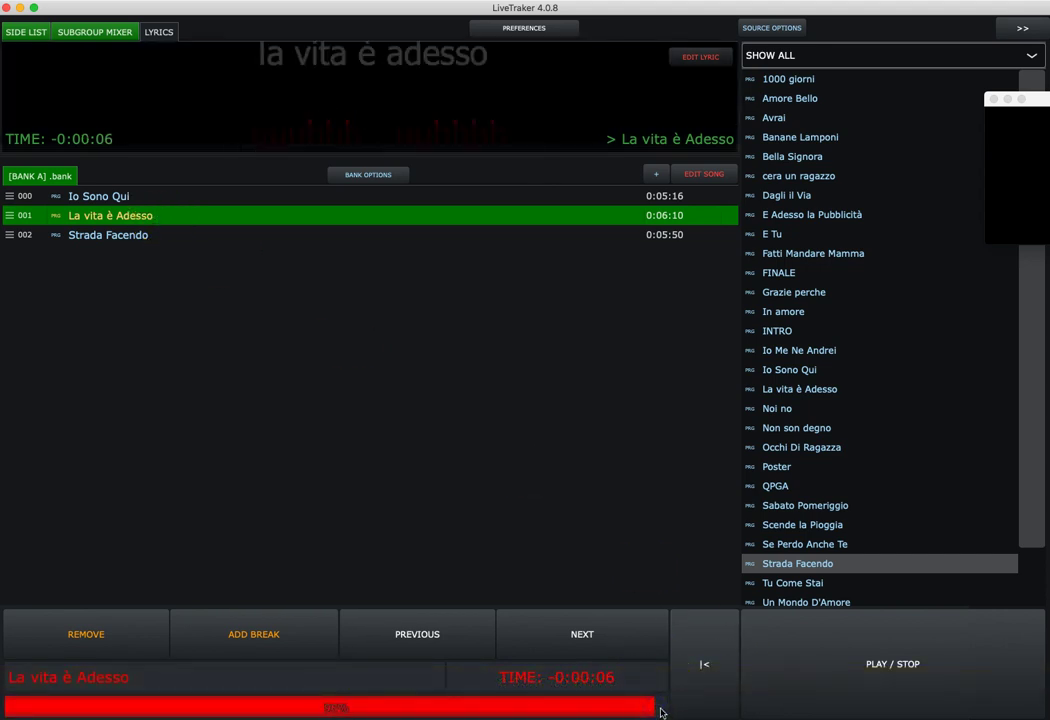
click(816, 658)
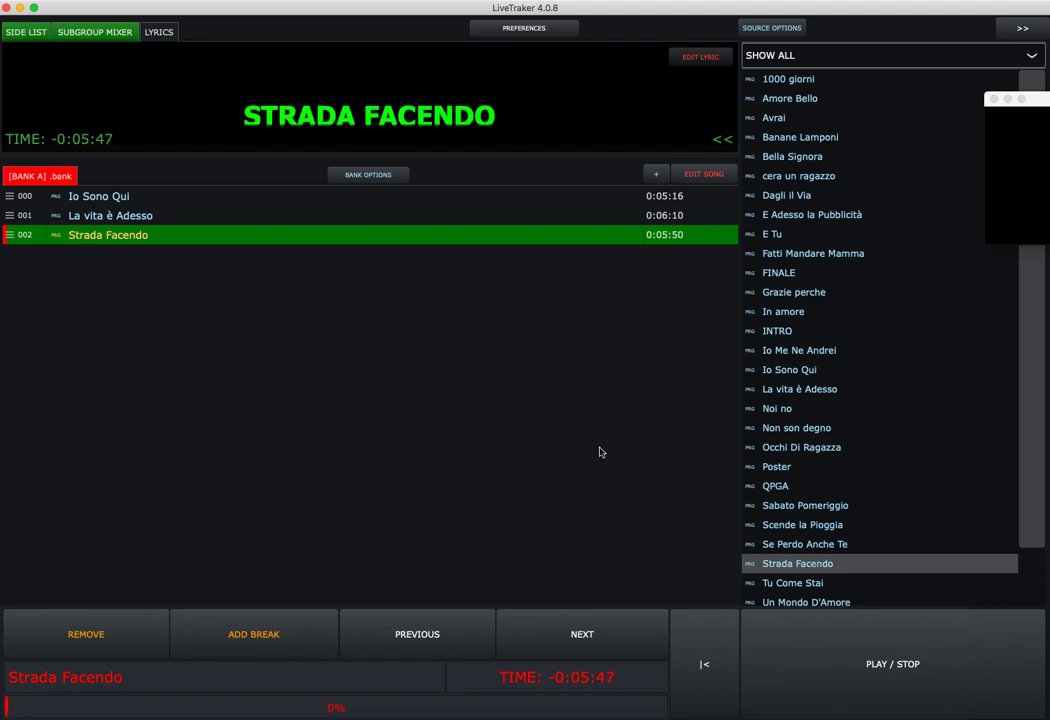
click(607, 449)
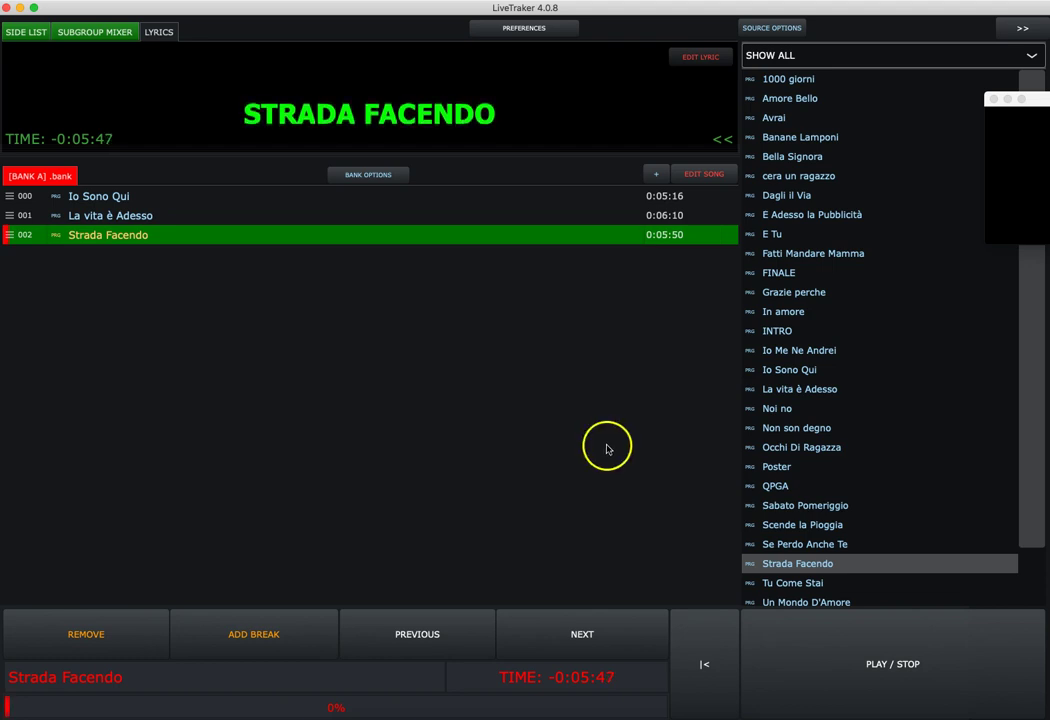
click(877, 660)
click(524, 29)
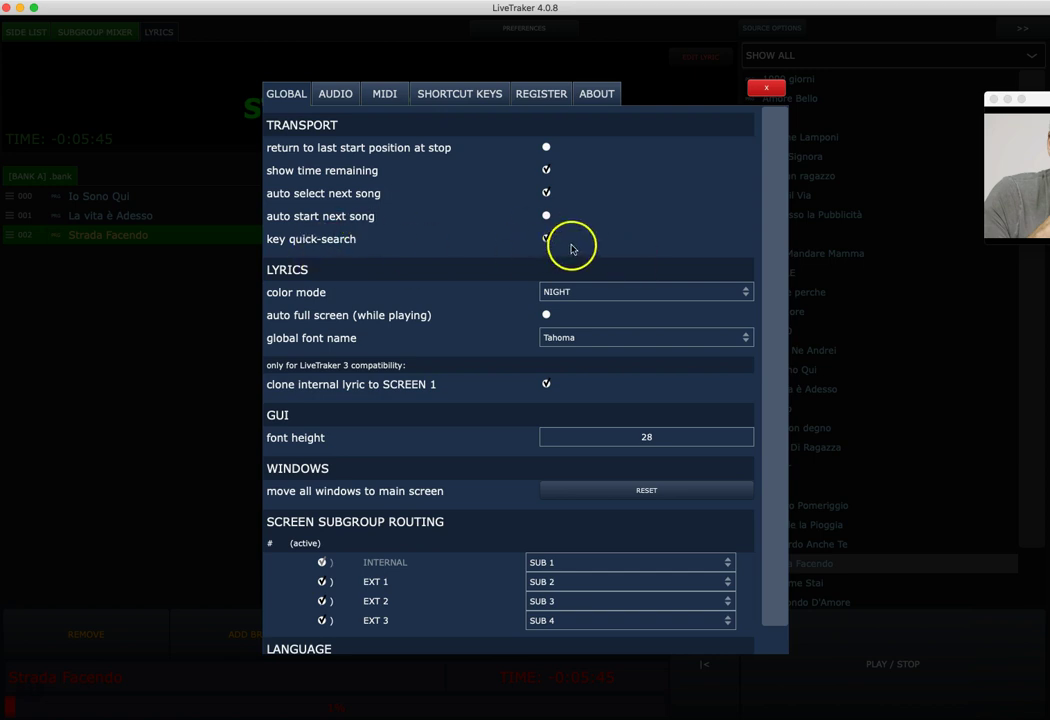
- Close the preferences and use the keyboard to load Io Sono Qui as the current song
click(764, 88)
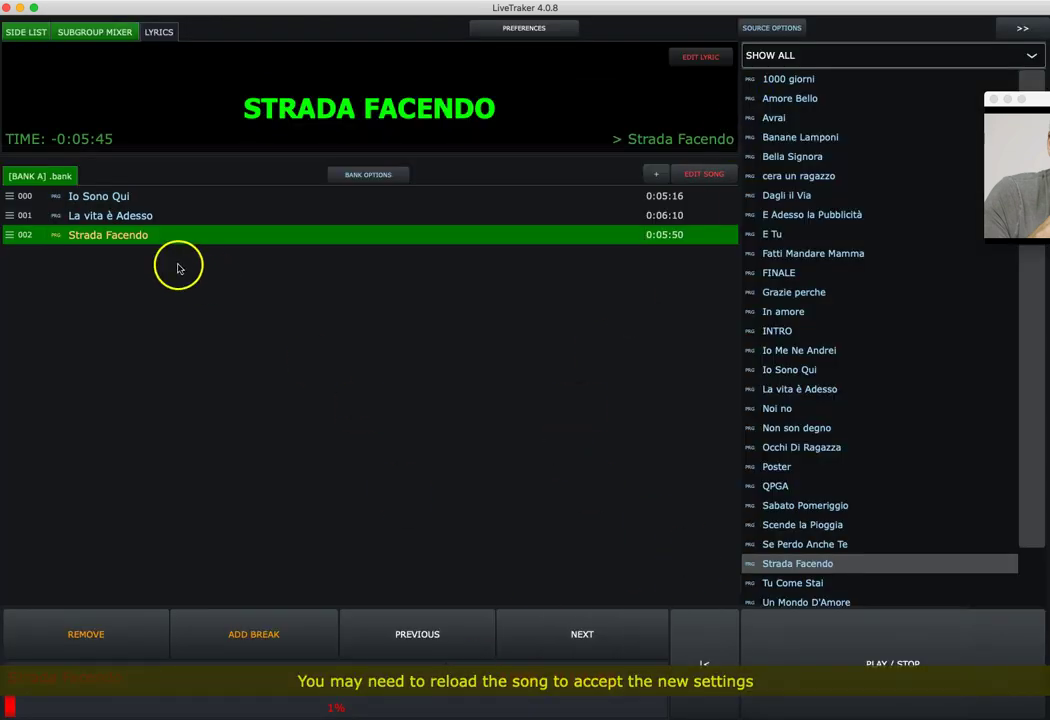
click(132, 215)
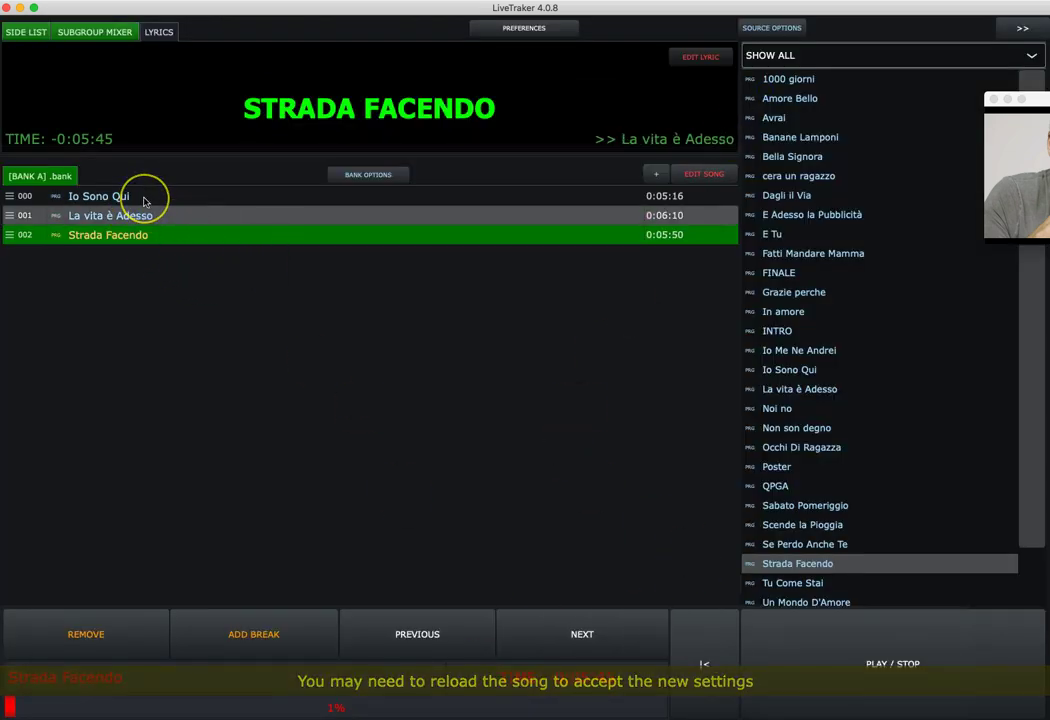
key(Return)
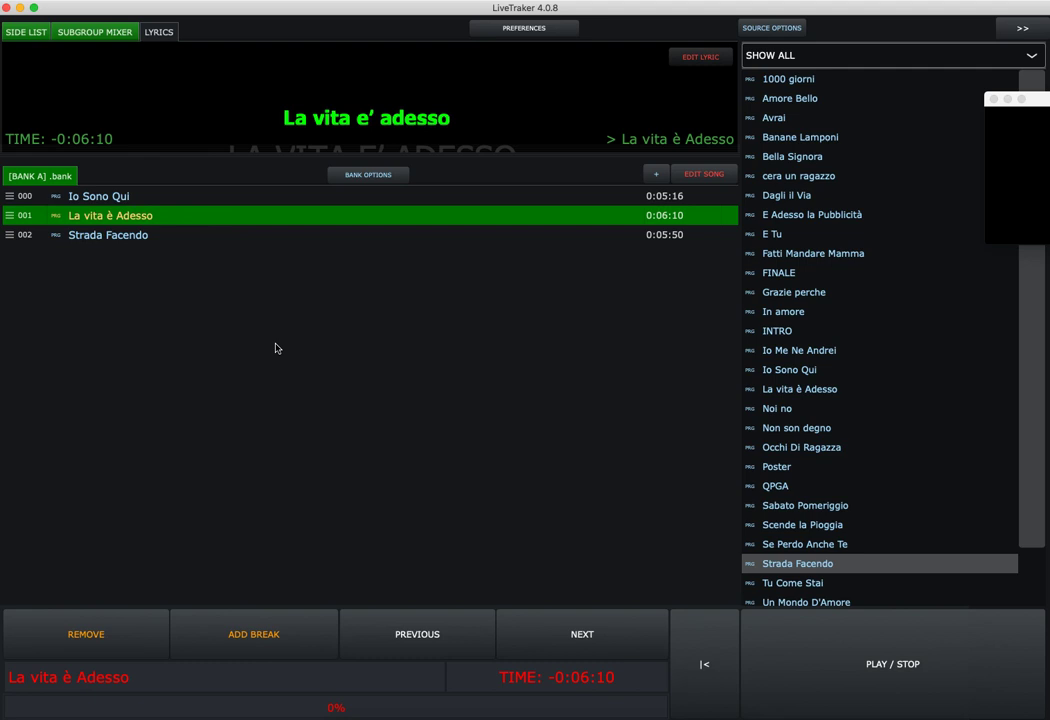
key(Up)
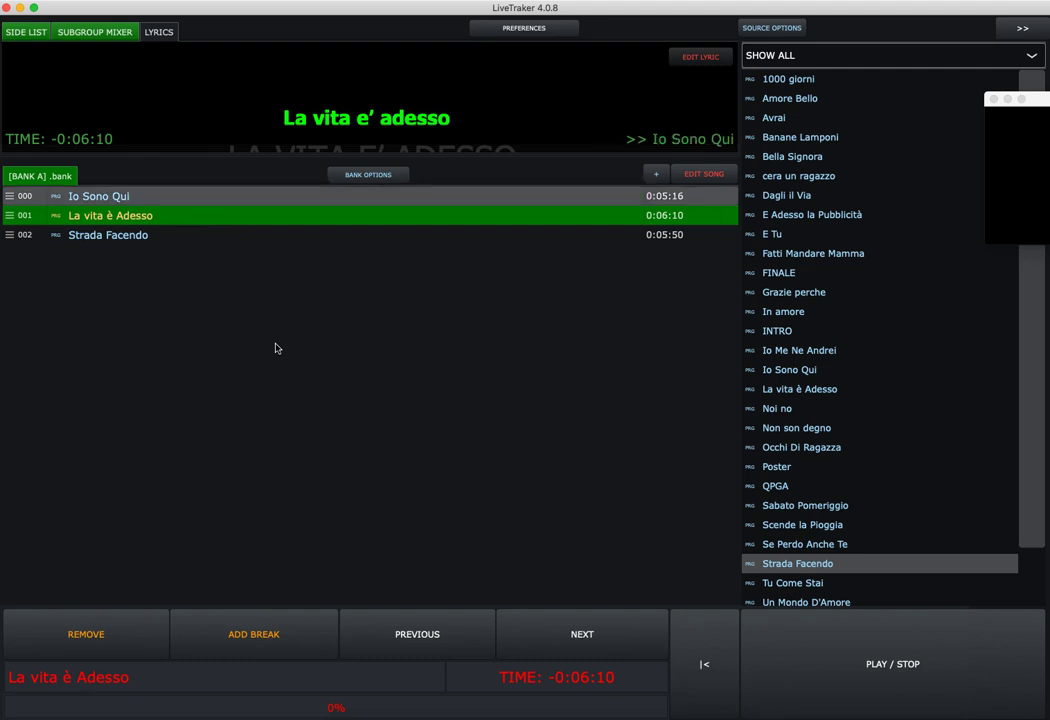
key(Return)
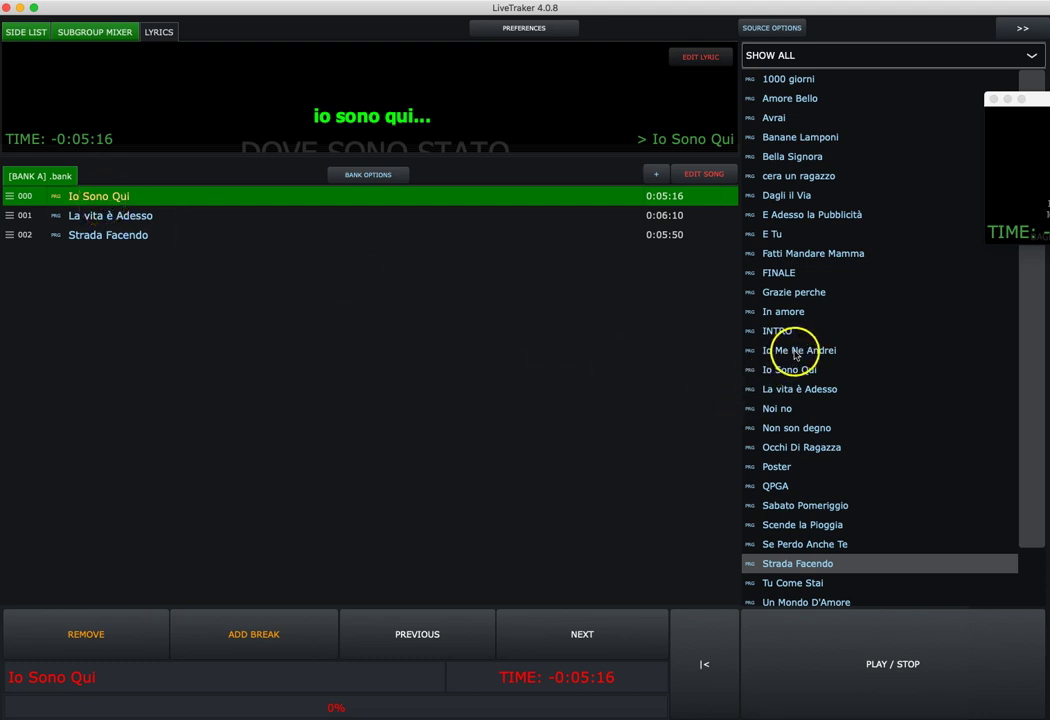
- Drag Io Me Ne Andrei from the source list into the bank as its fourth song
drag(792, 352, 105, 279)
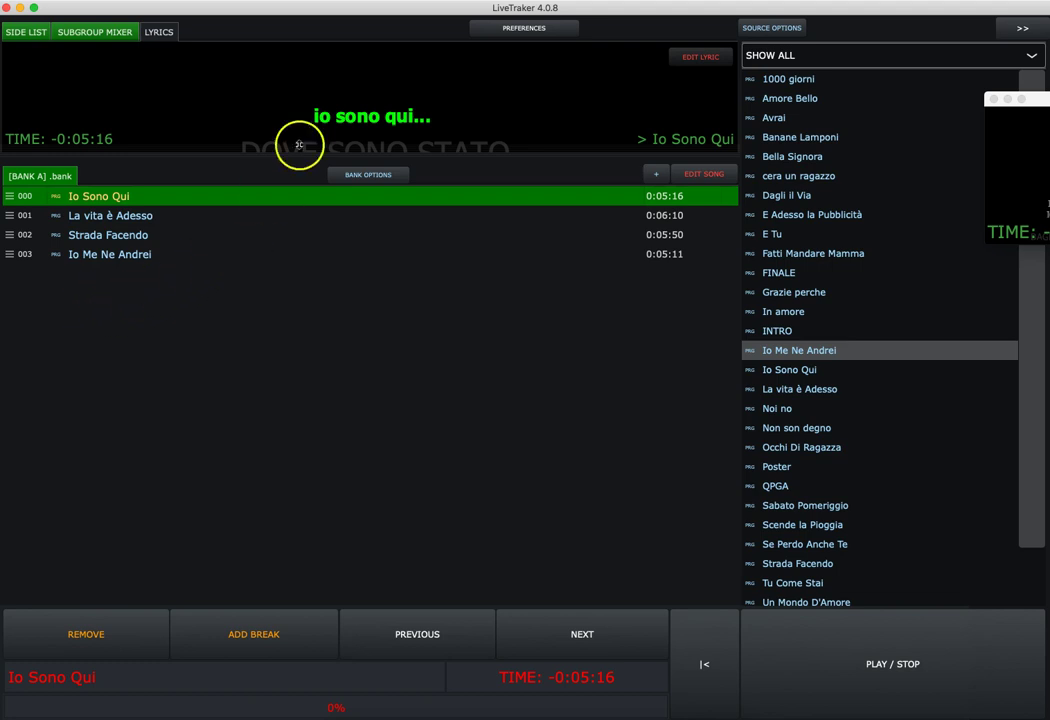
- Check the lyric colour mode in the preferences, leaving it on NIGHT
click(524, 30)
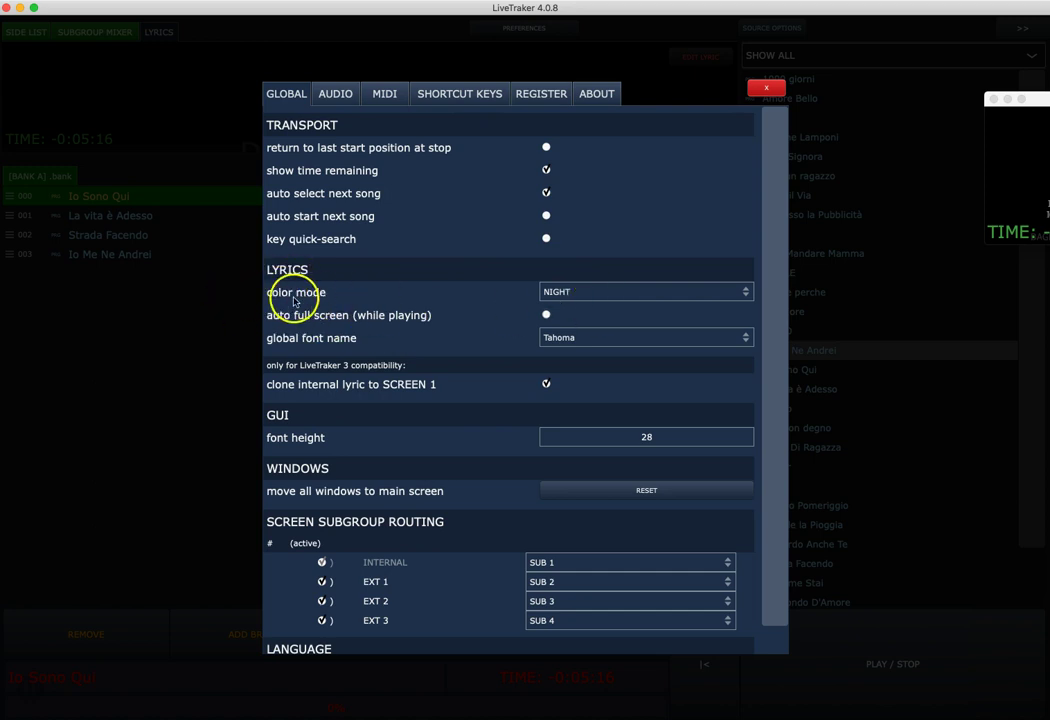
click(603, 294)
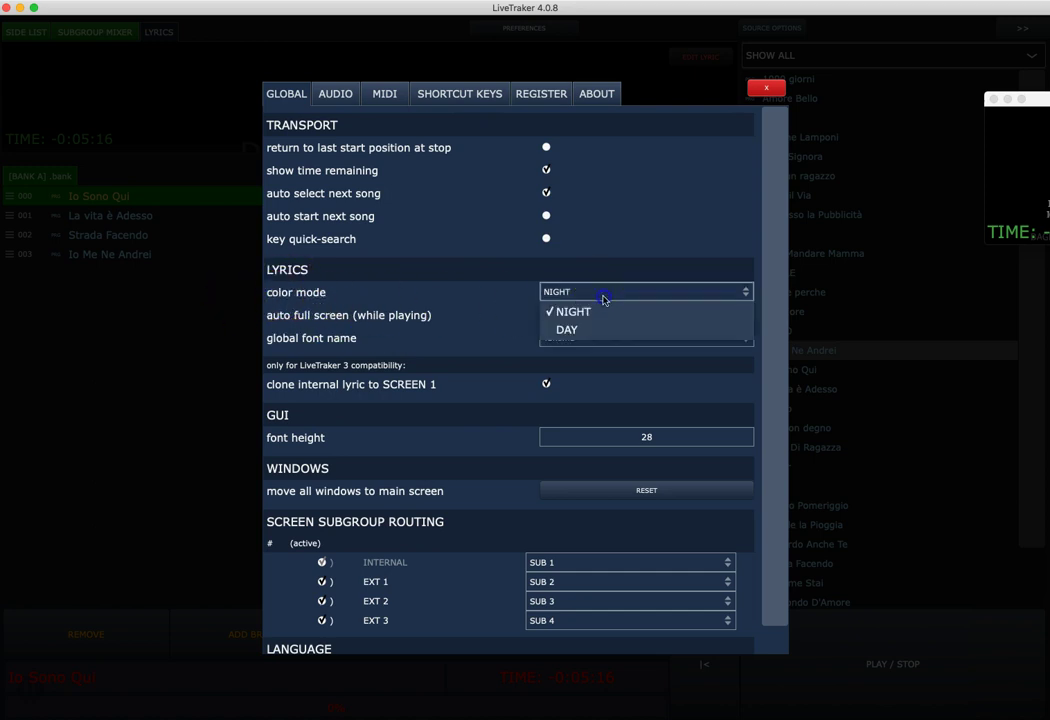
click(603, 297)
click(598, 294)
click(600, 293)
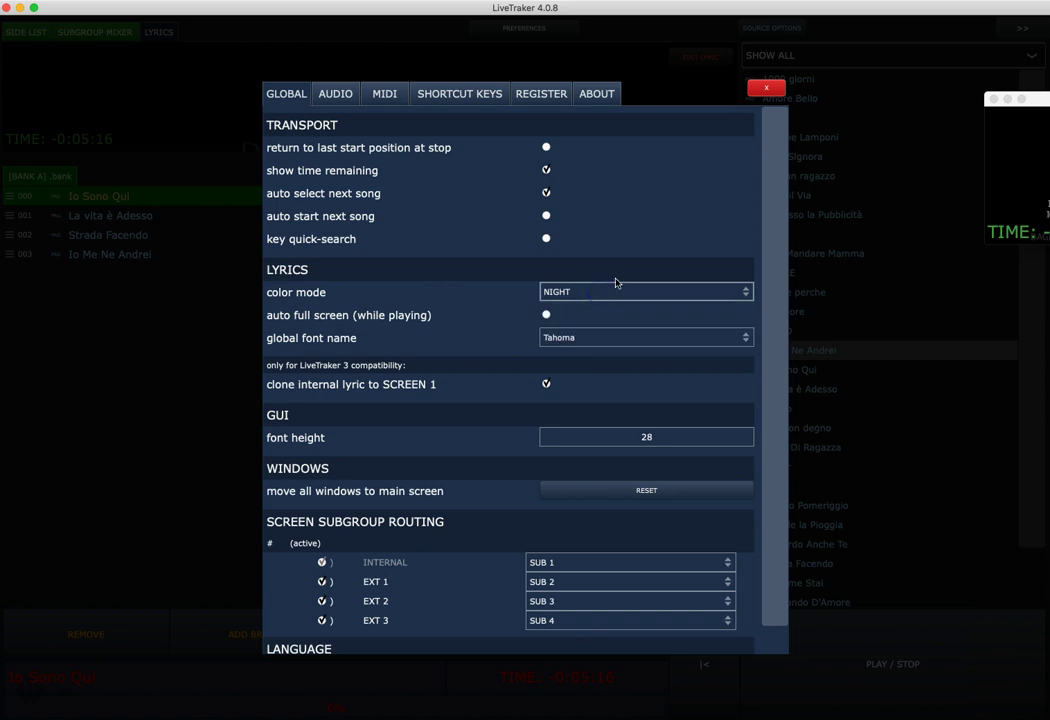
click(767, 88)
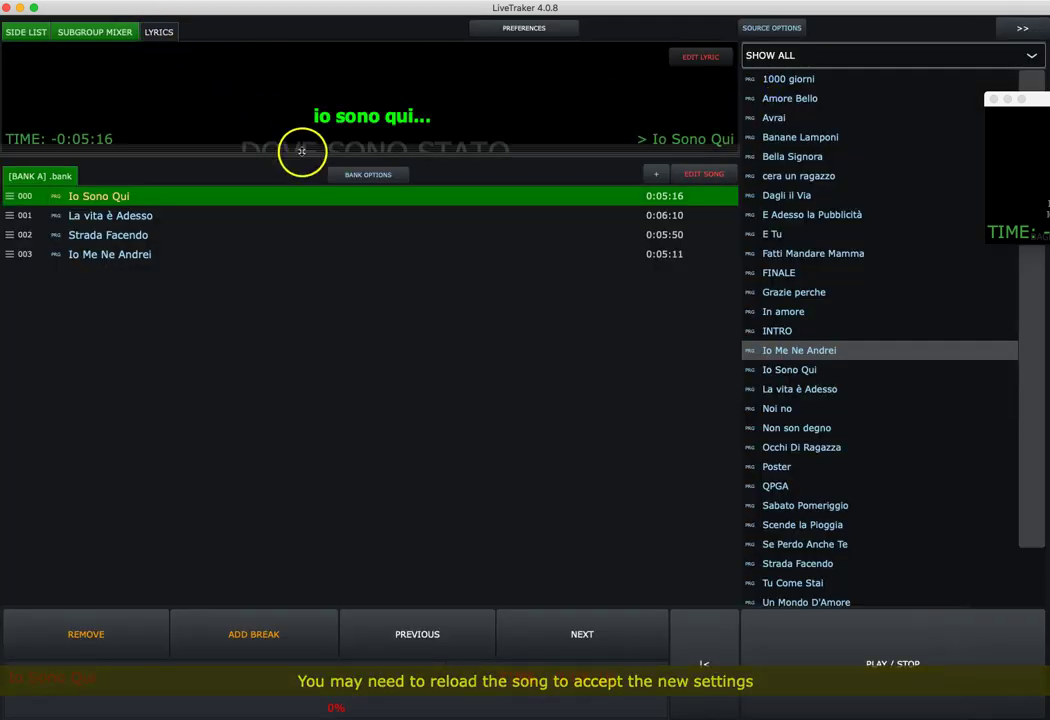
- Enlarge the lyrics display and switch the lyric colour mode to DAY
drag(305, 159, 309, 413)
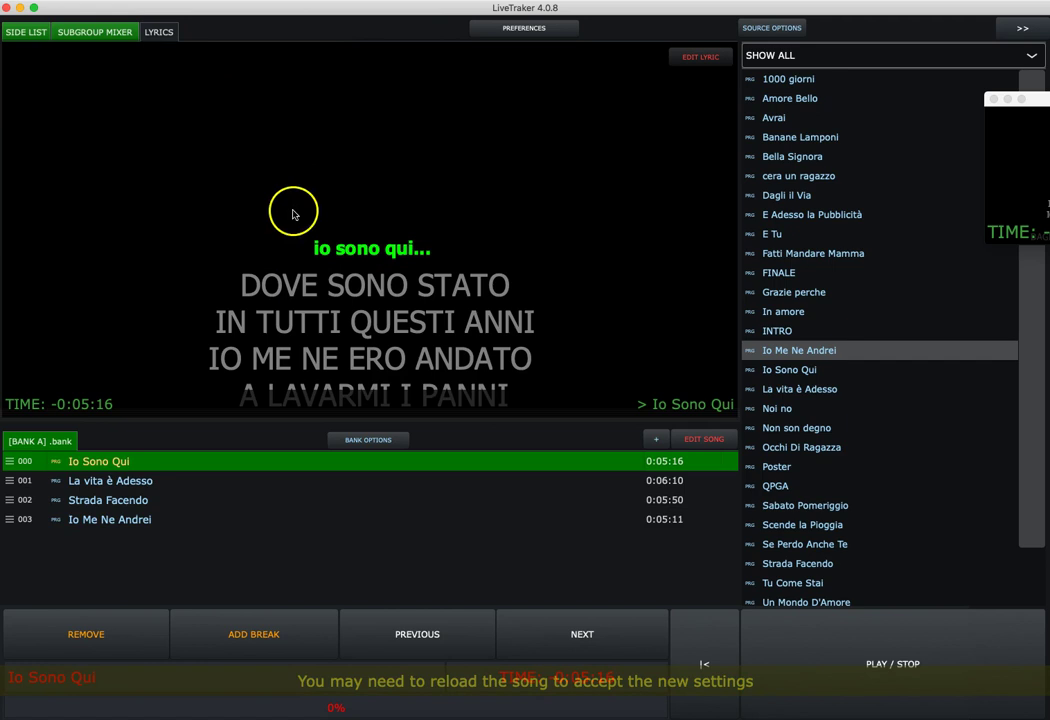
click(522, 29)
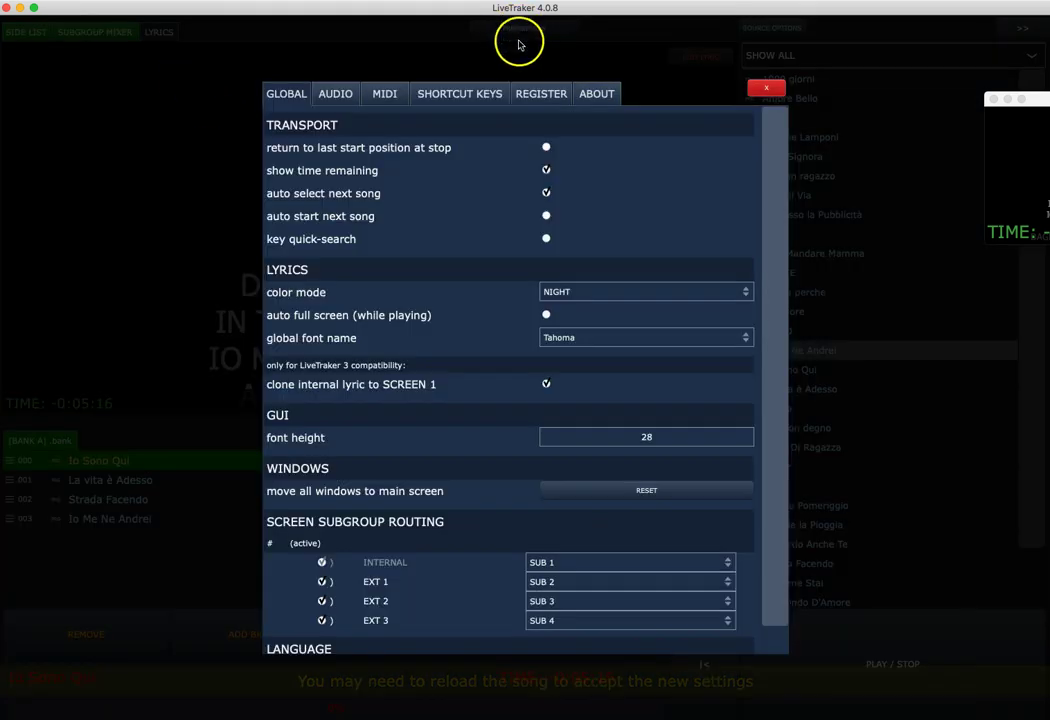
click(592, 294)
click(588, 329)
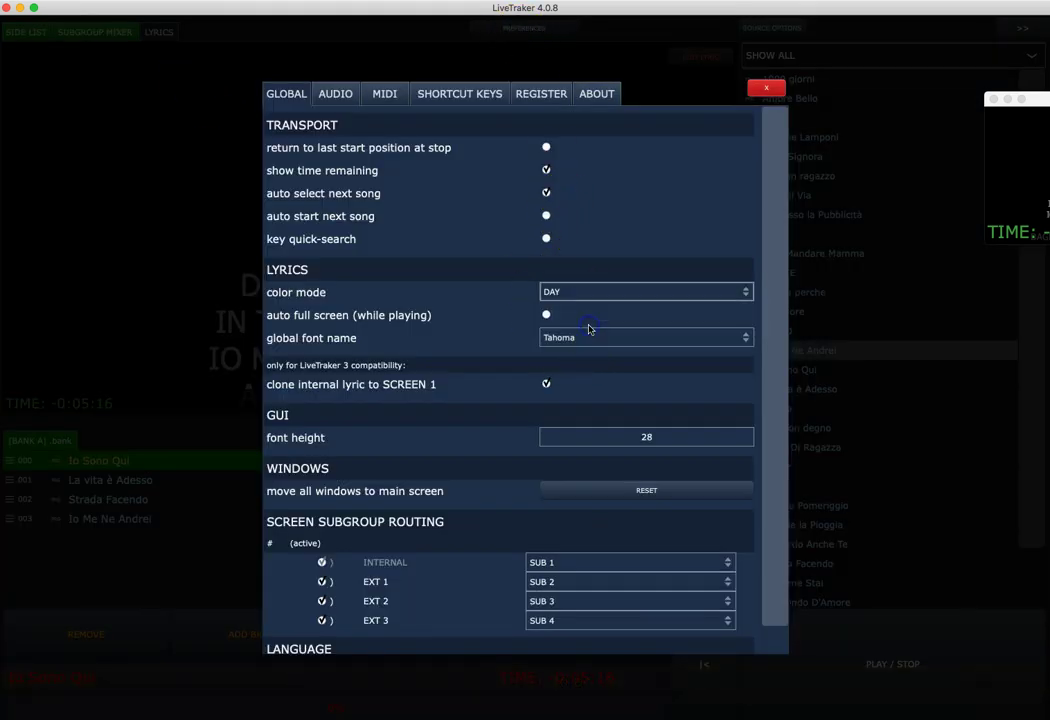
click(765, 88)
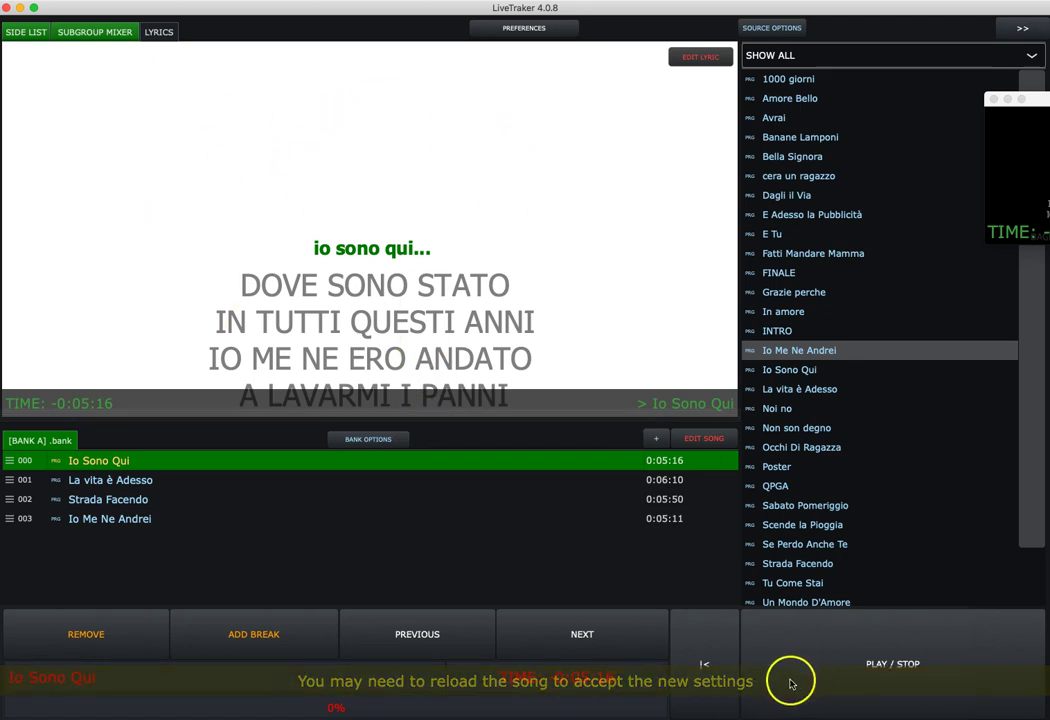
- Jump to 38% through Io Sono Qui and set the colour mode back to NIGHT
click(260, 706)
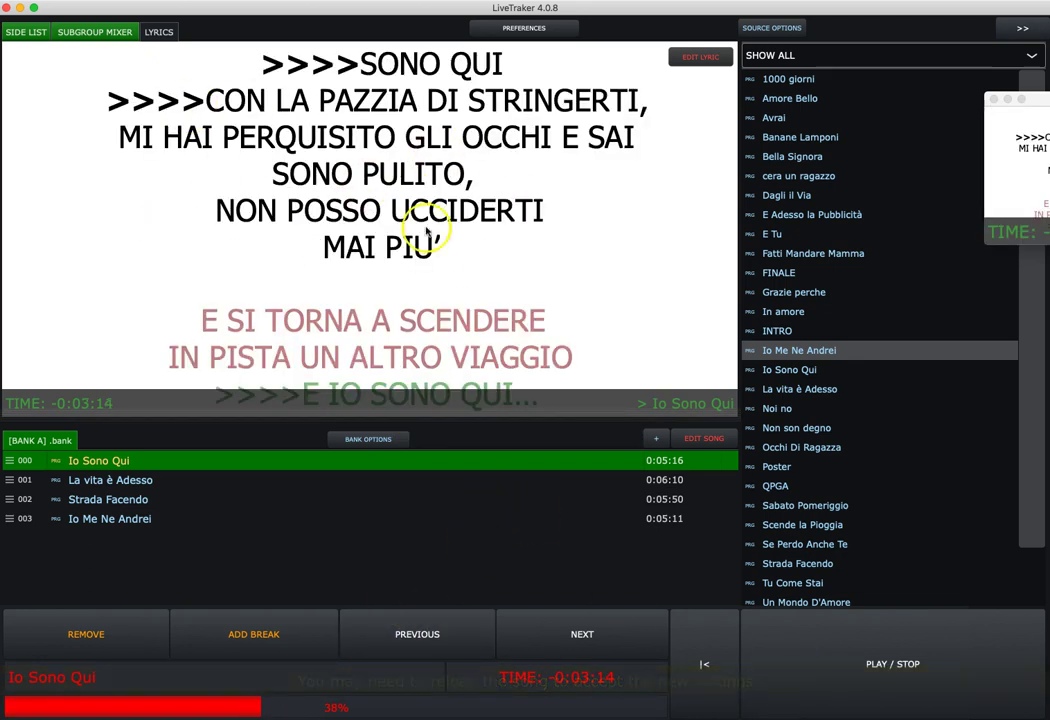
click(522, 28)
click(574, 291)
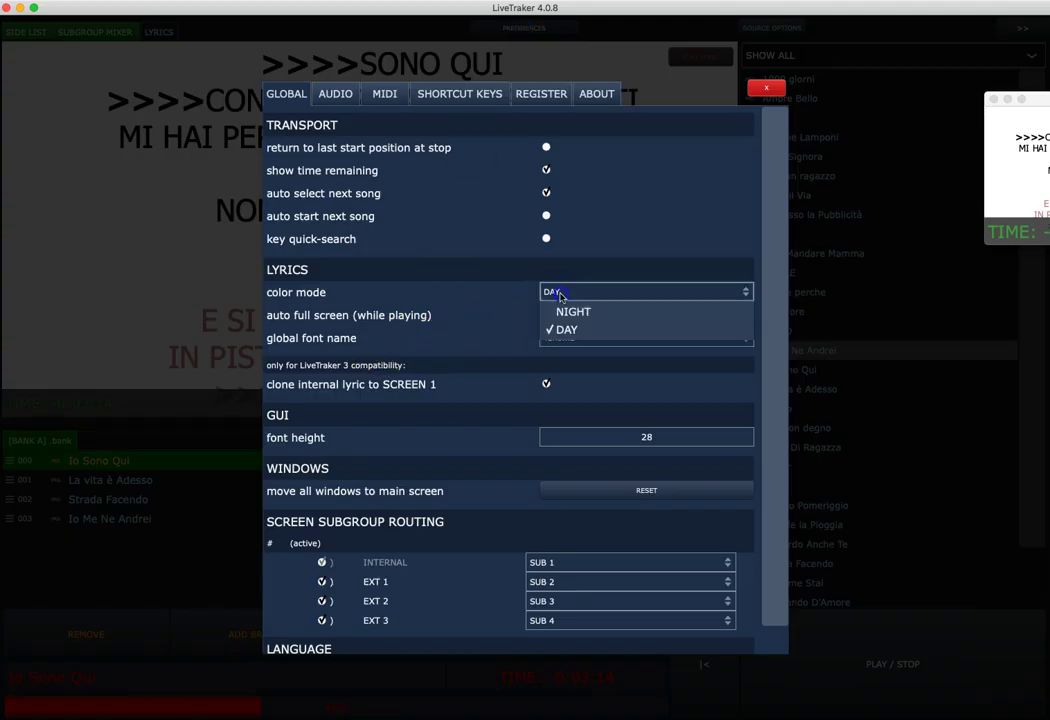
click(572, 305)
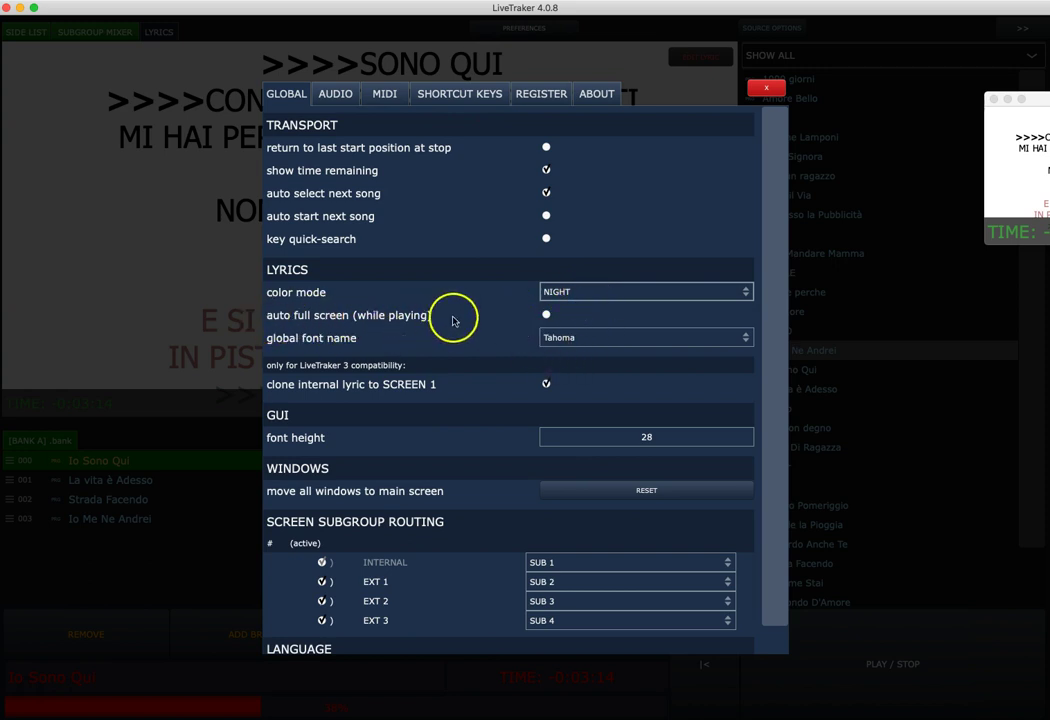
- Enable auto full screen while playing, then replay Io Sono Qui from the start and stop
click(545, 316)
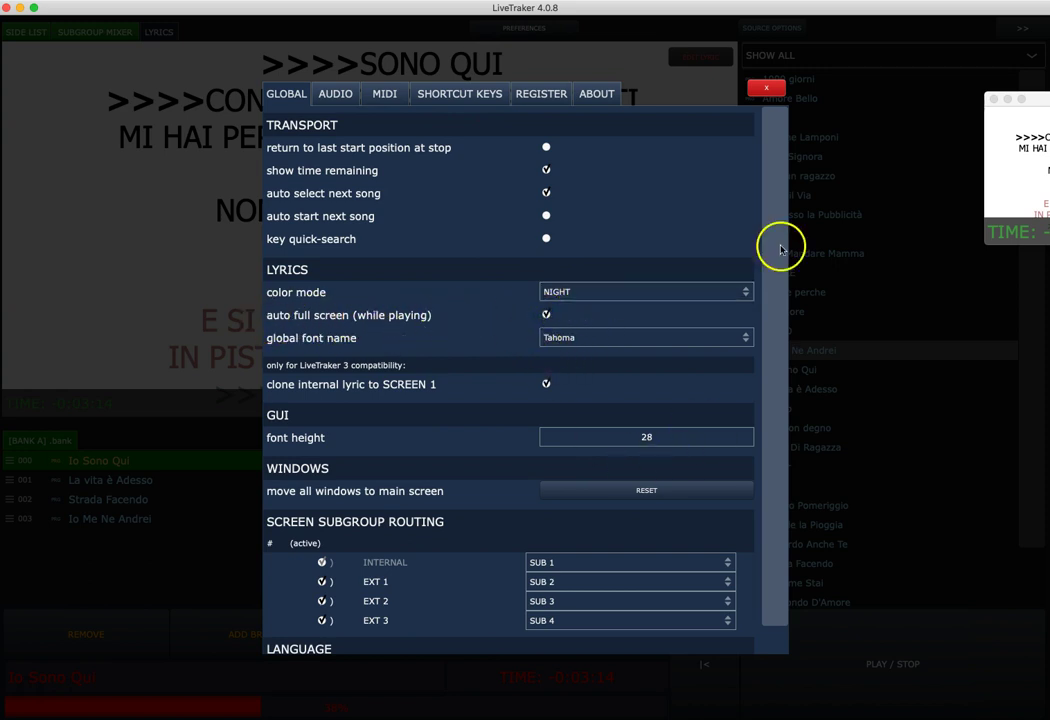
click(766, 88)
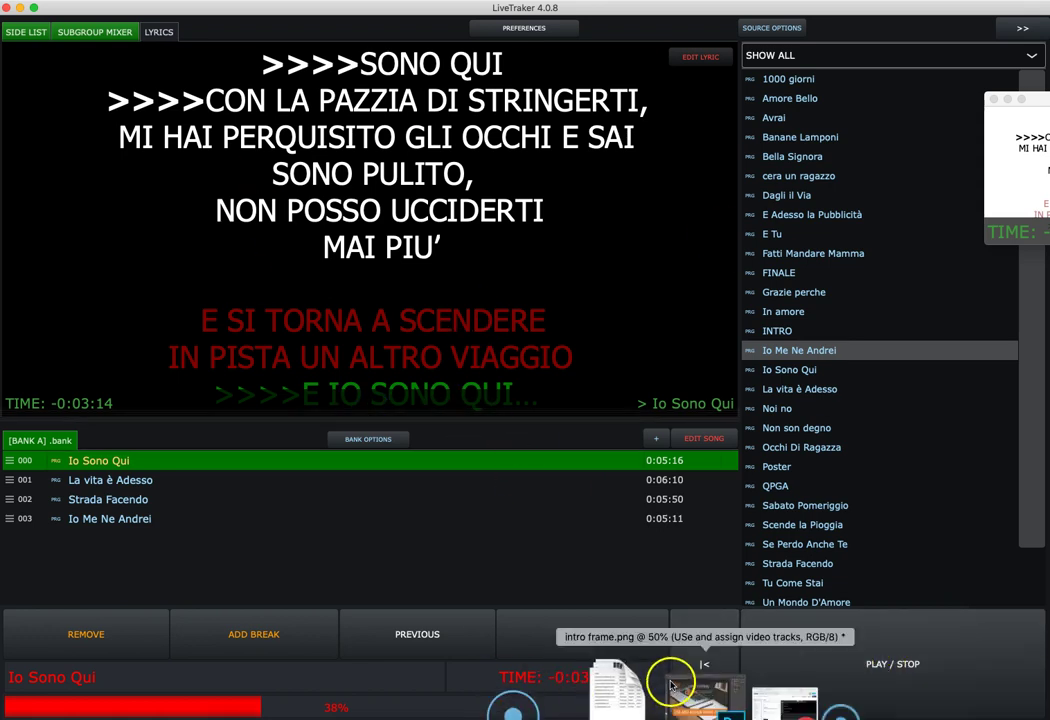
click(706, 640)
click(851, 651)
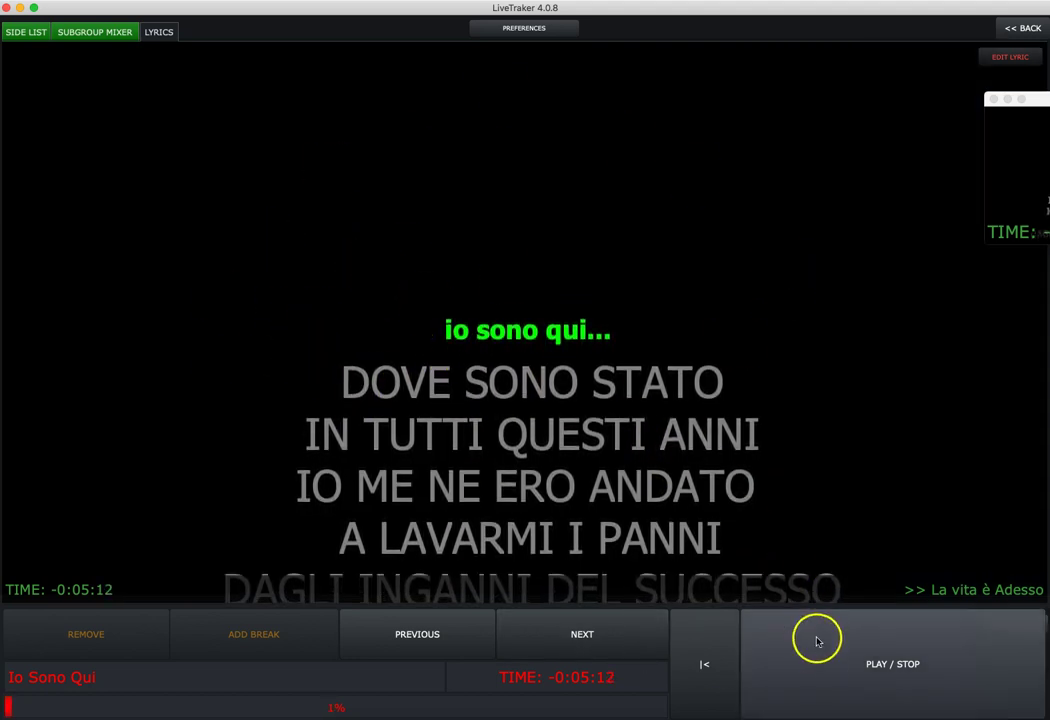
click(893, 662)
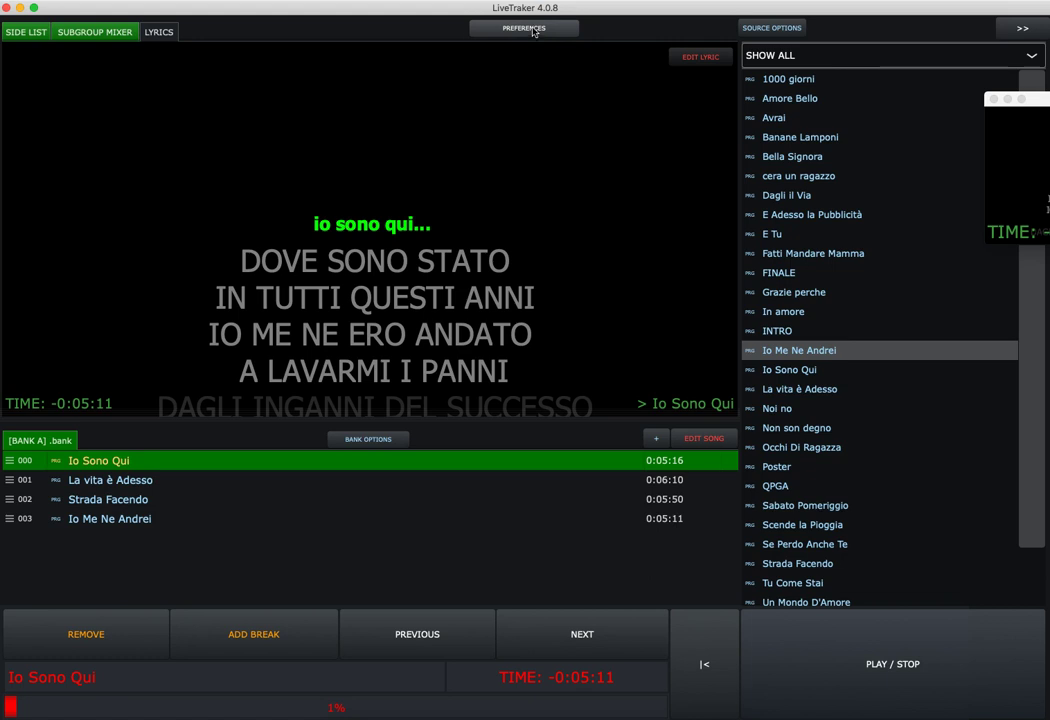
- Open the preferences and browse the lyric font list, keeping Tahoma selected
click(530, 28)
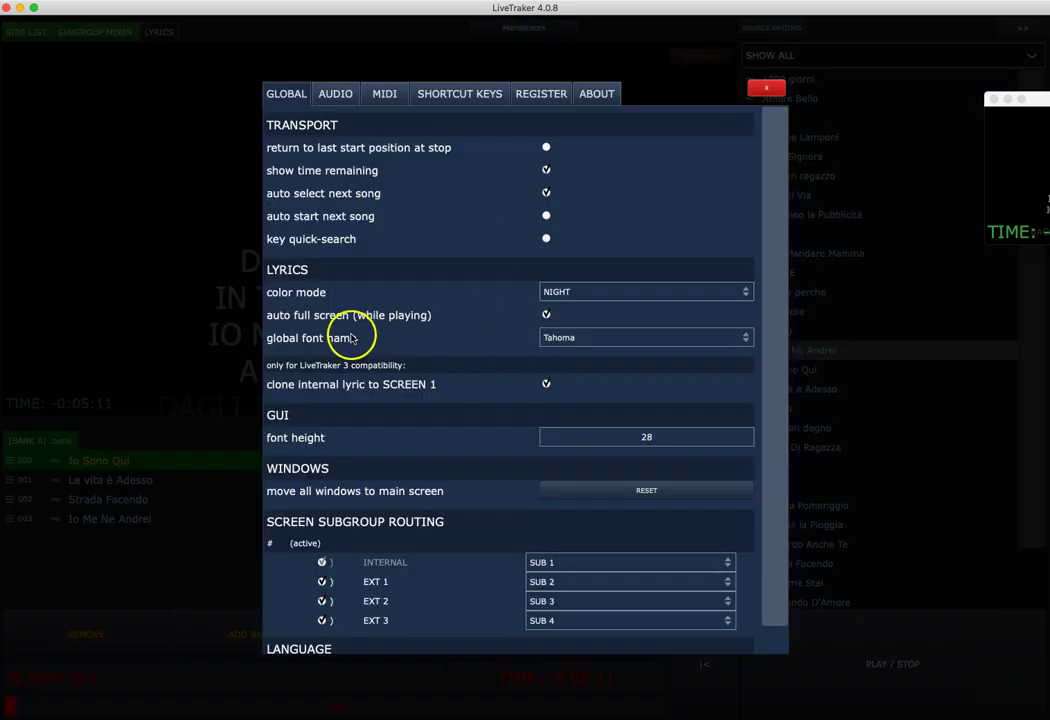
click(590, 338)
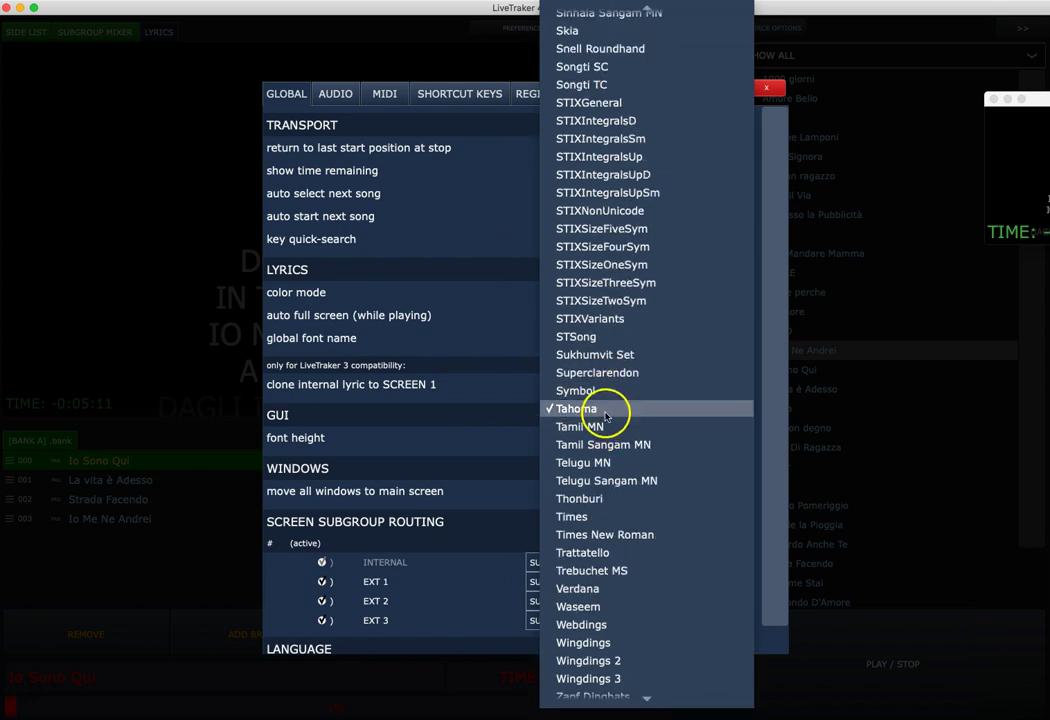
click(610, 405)
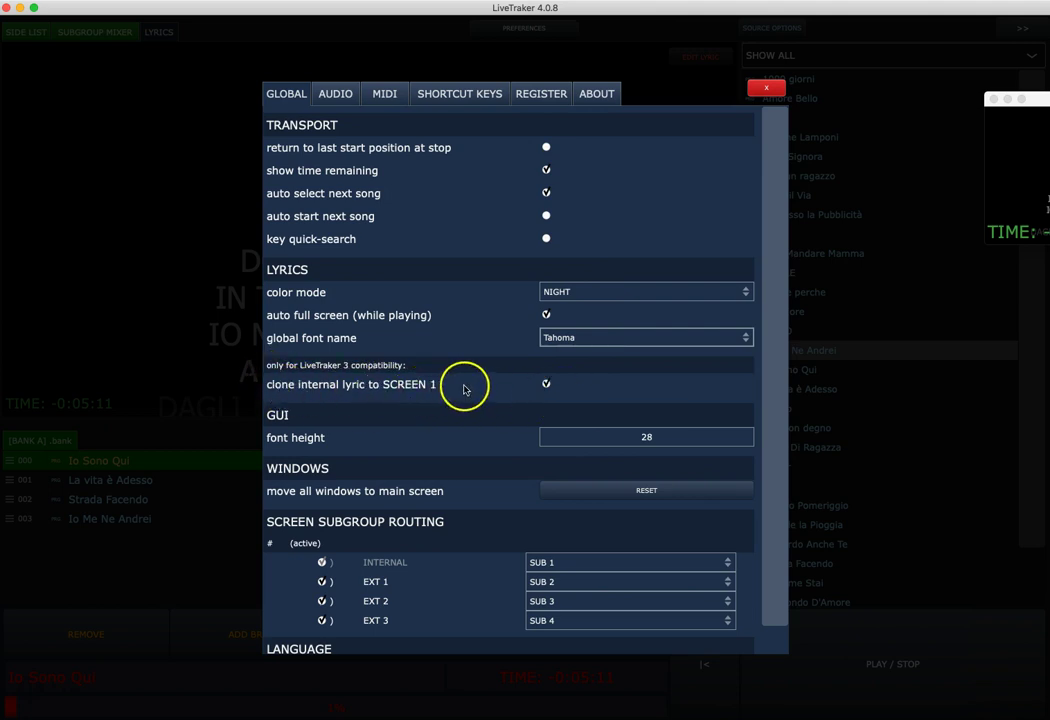
click(546, 385)
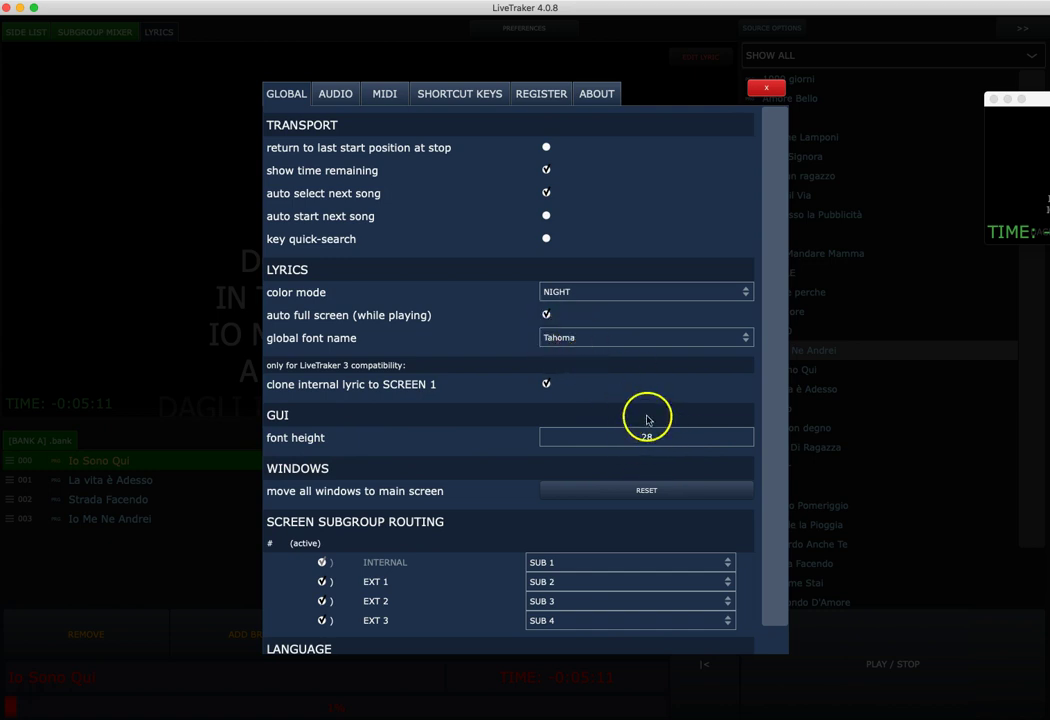
- Shrink the lyrics display to one line and set the GUI font height to 36
click(766, 88)
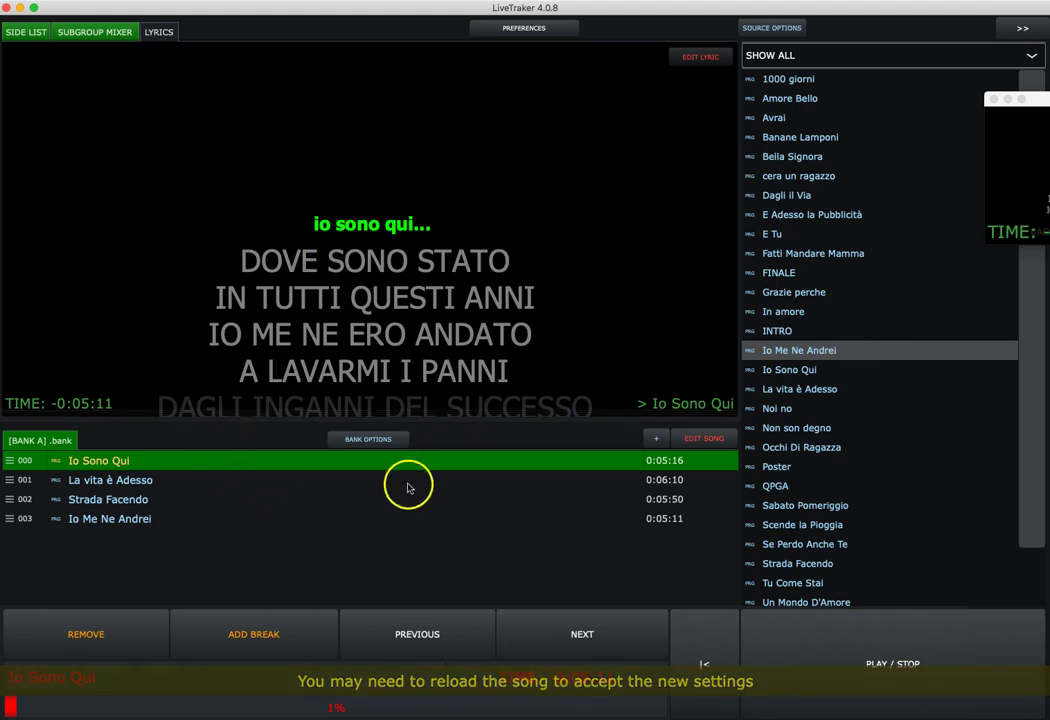
drag(405, 416, 445, 134)
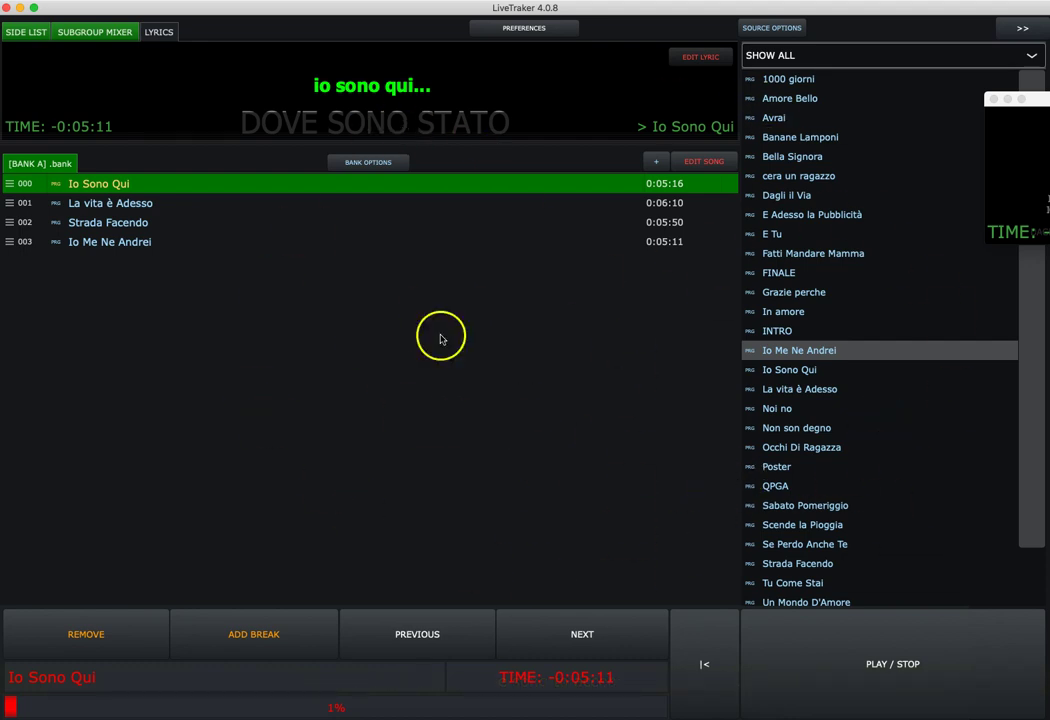
click(522, 30)
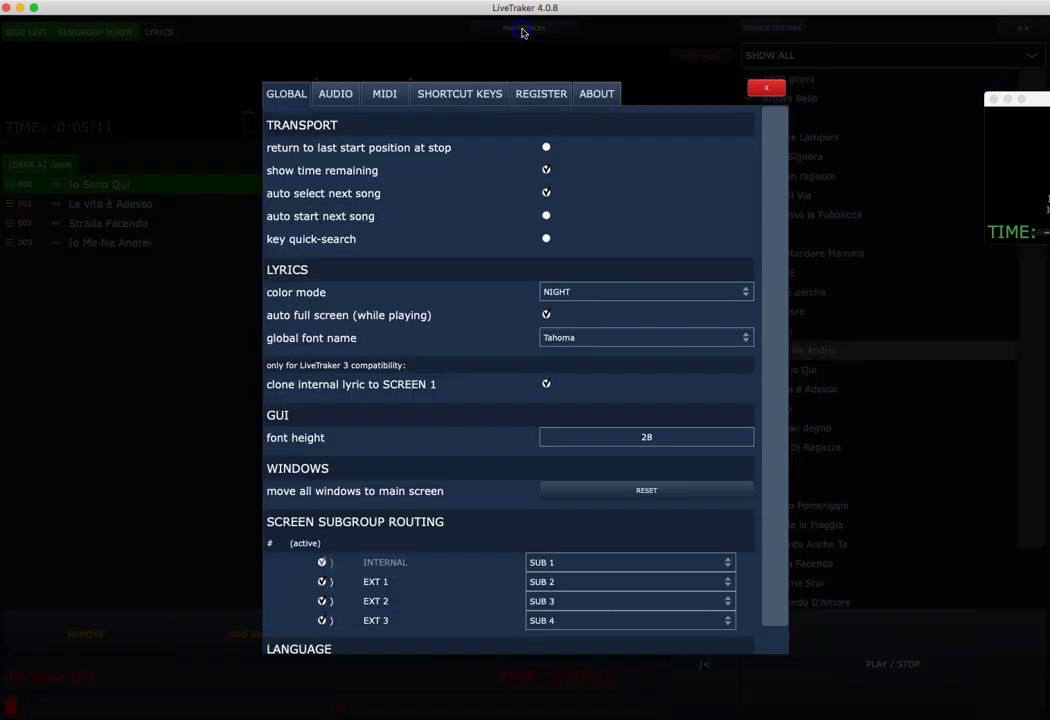
drag(633, 436, 758, 445)
click(640, 443)
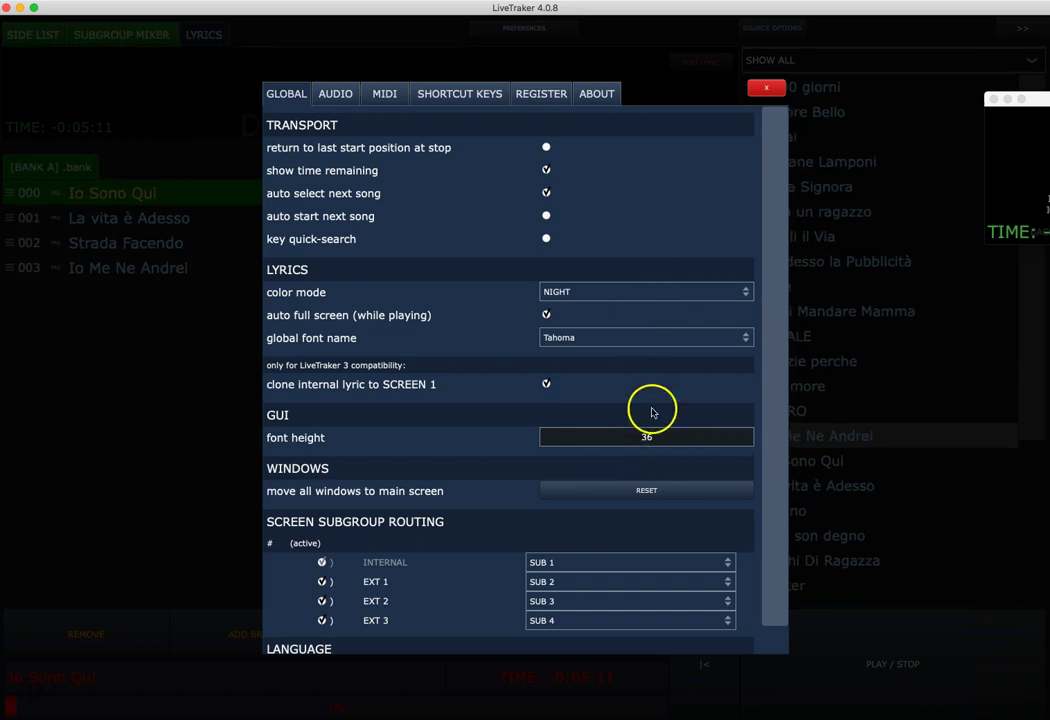
click(767, 90)
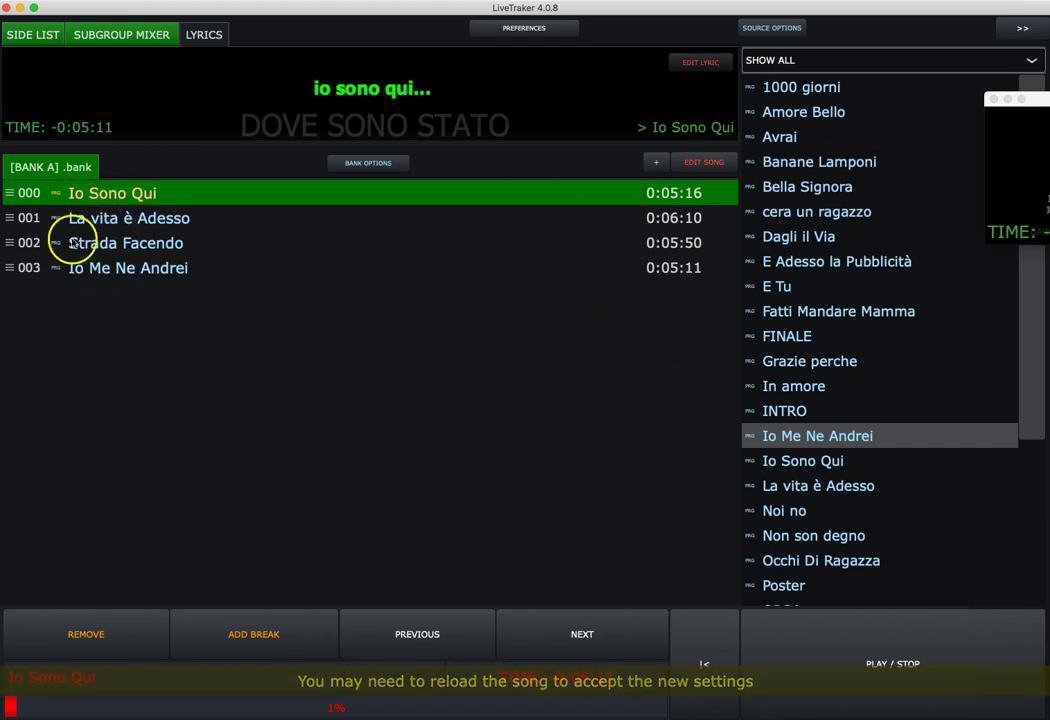
- Look through the global preferences, then close them
click(530, 30)
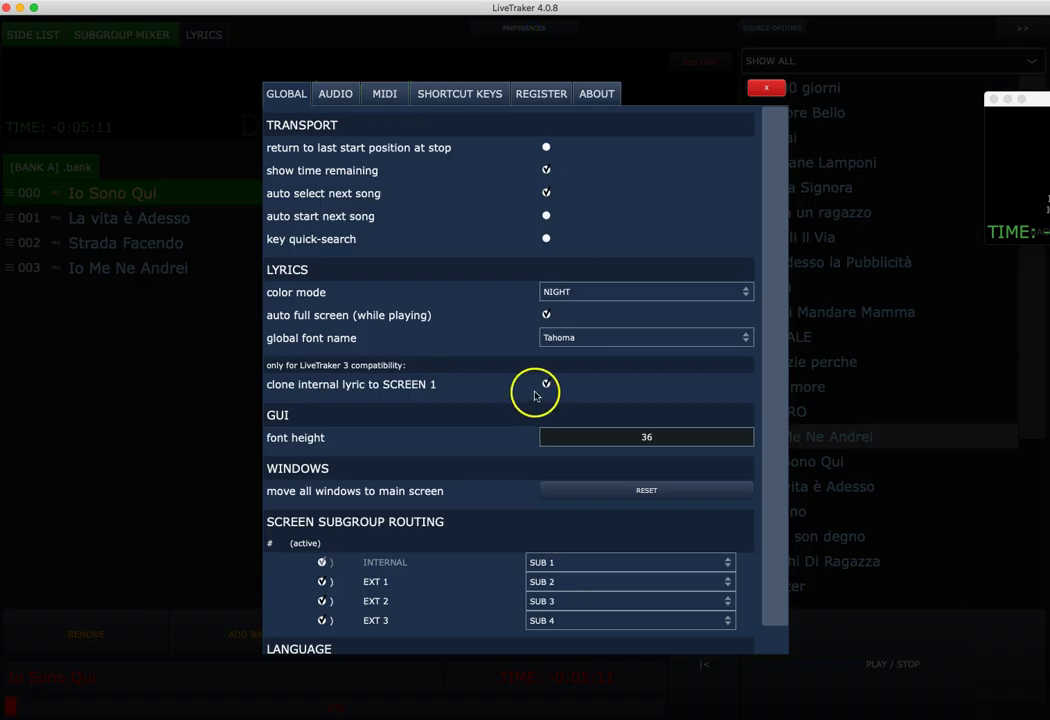
scroll(532, 400, down, 2)
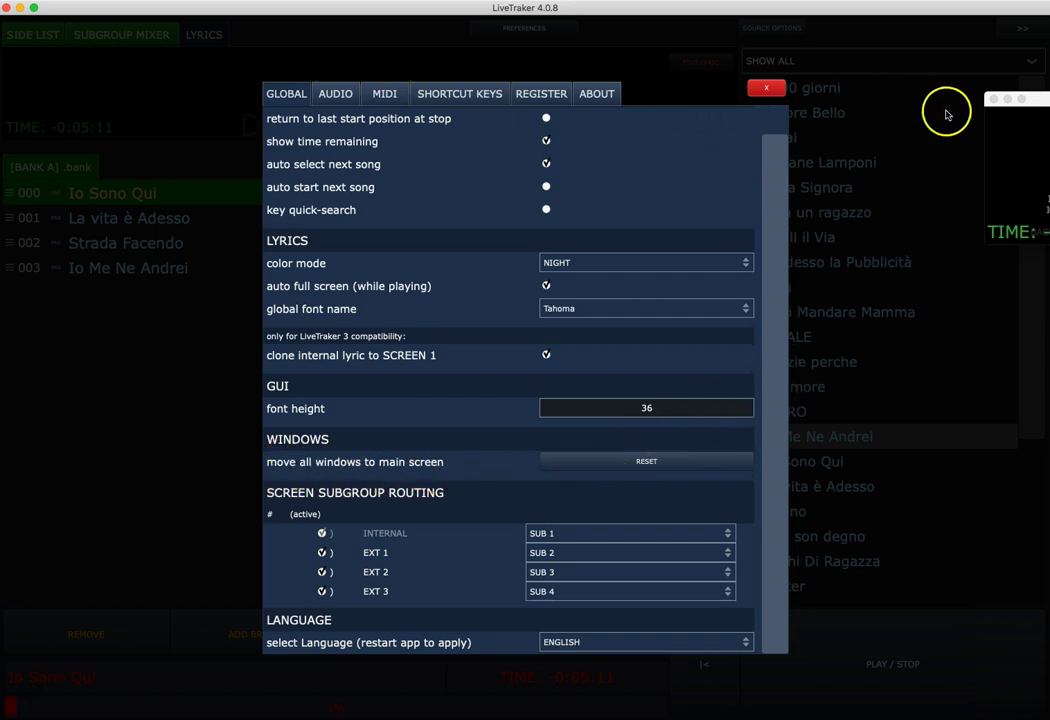
click(766, 88)
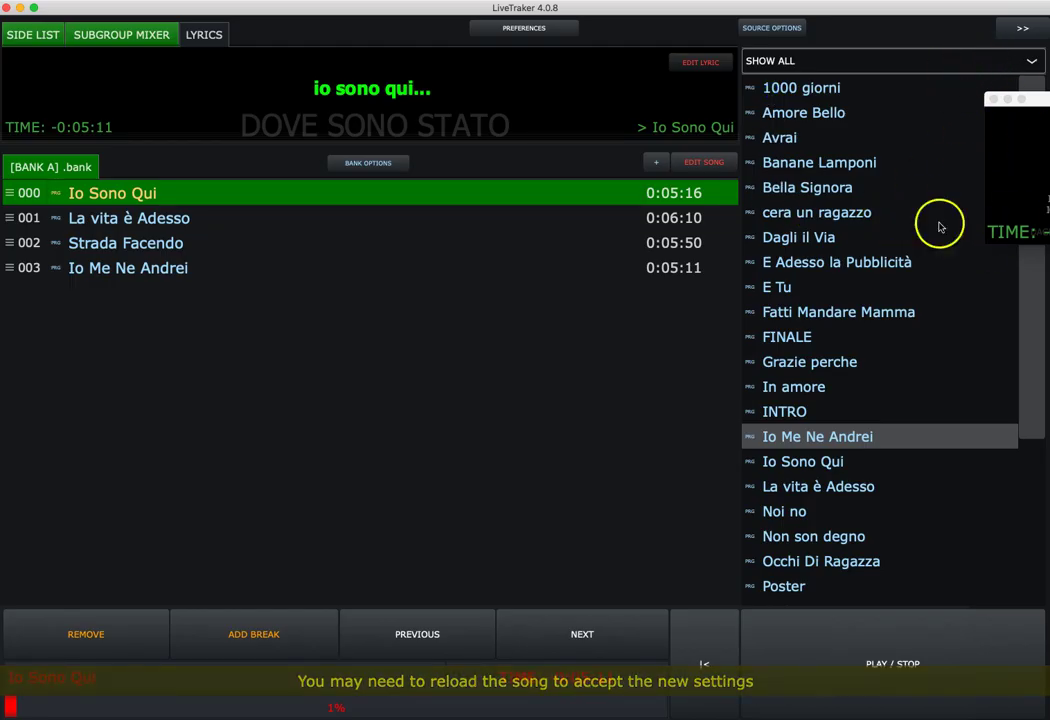
- Nudge the floating lyric screen window, then RESET all screen windows back onto the main screen
drag(1037, 104, 989, 101)
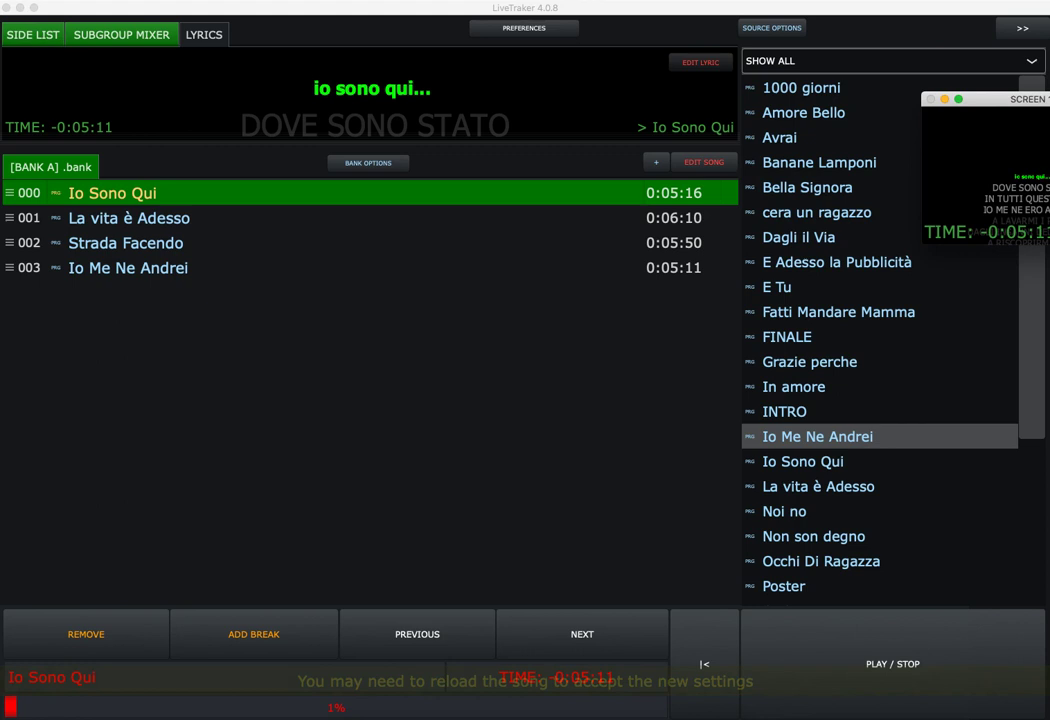
click(1020, 118)
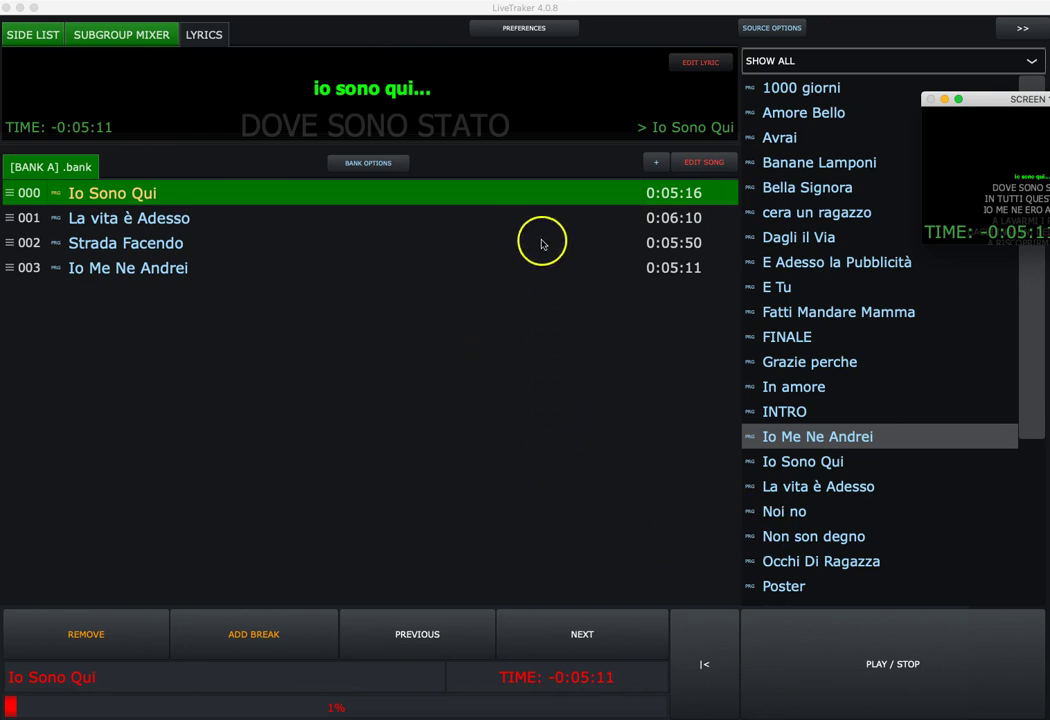
click(525, 30)
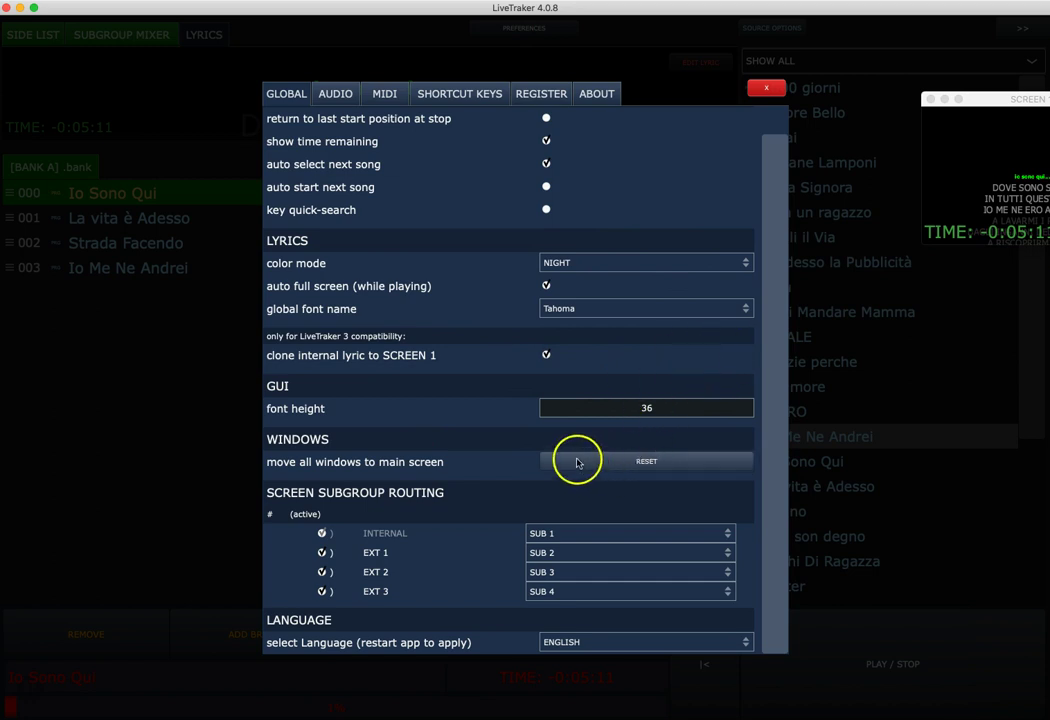
click(648, 463)
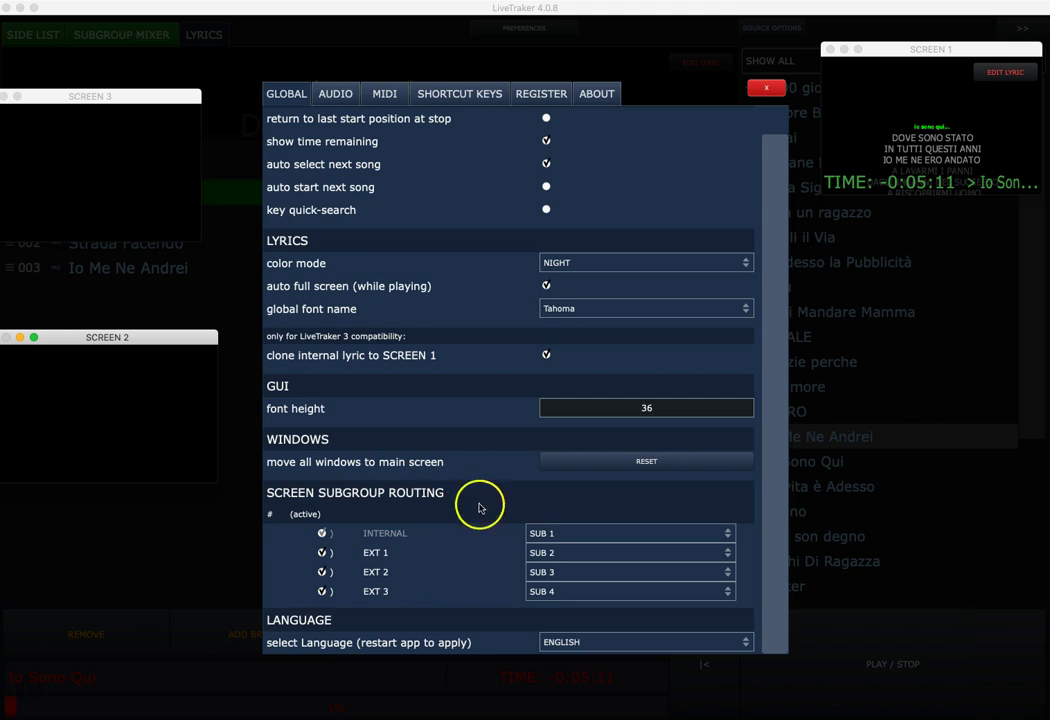
- Switch to the AUDIO preferences and scroll through the subgroup routing list
click(335, 94)
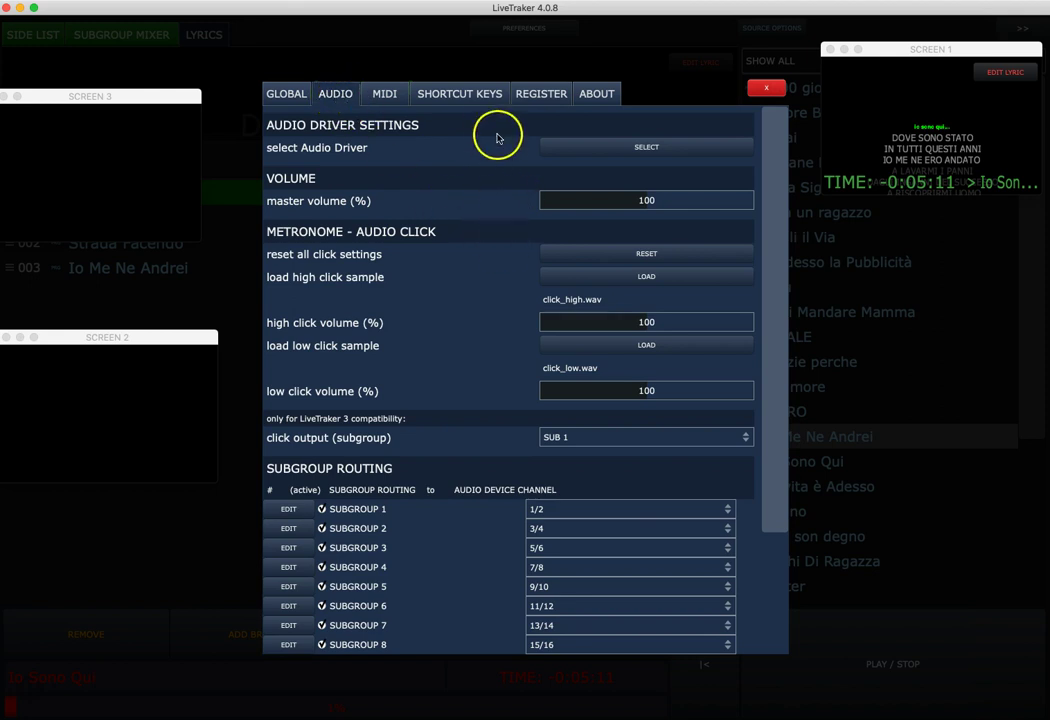
scroll(470, 300, down, 1)
scroll(470, 300, down, 5)
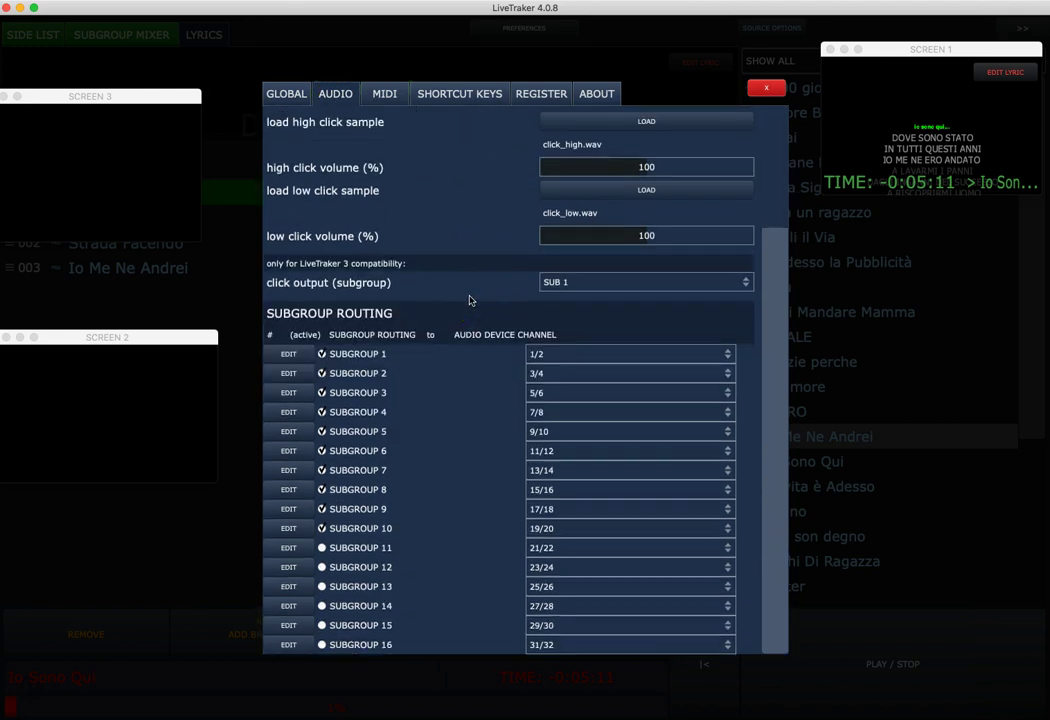
scroll(470, 300, up, 6)
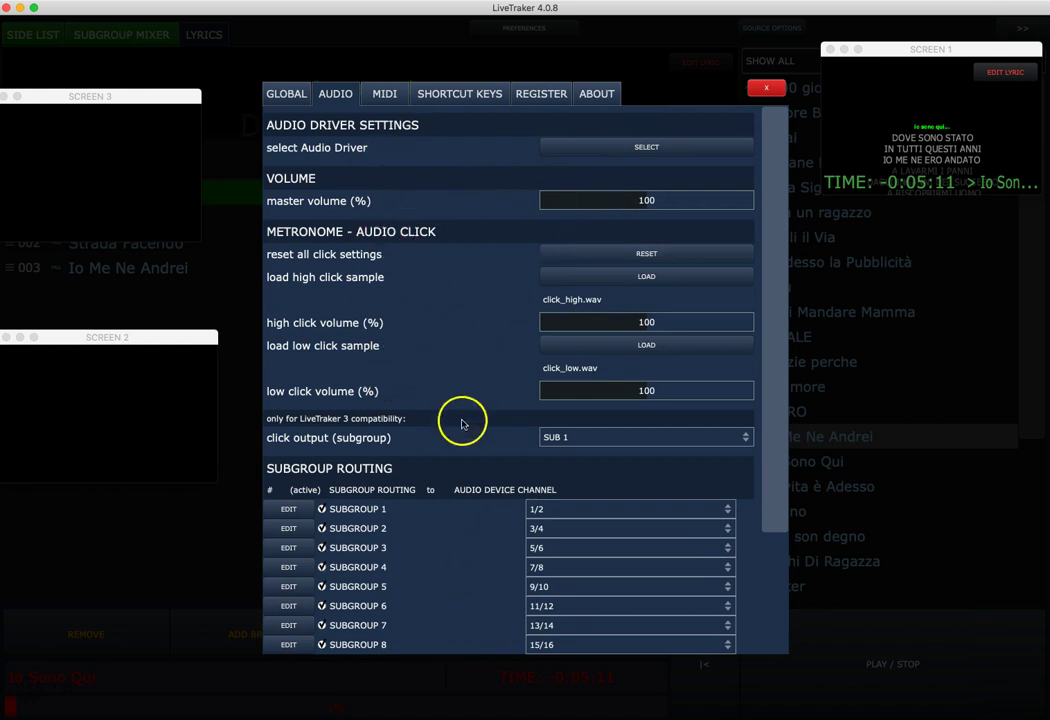
scroll(470, 418, down, 3)
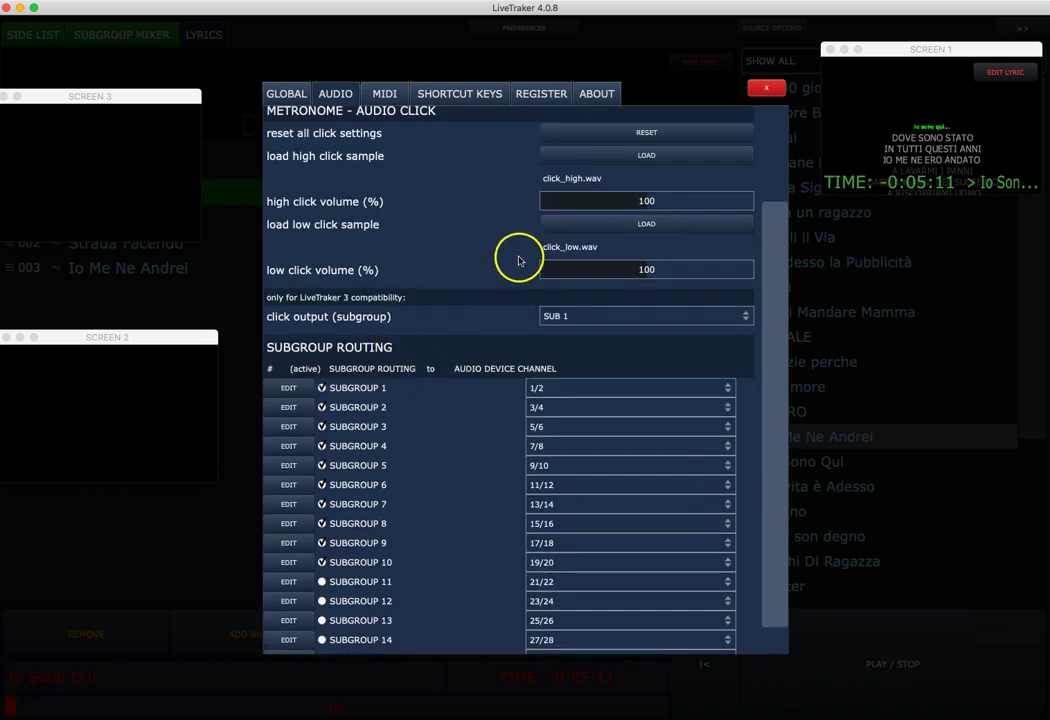
scroll(375, 235, up, 3)
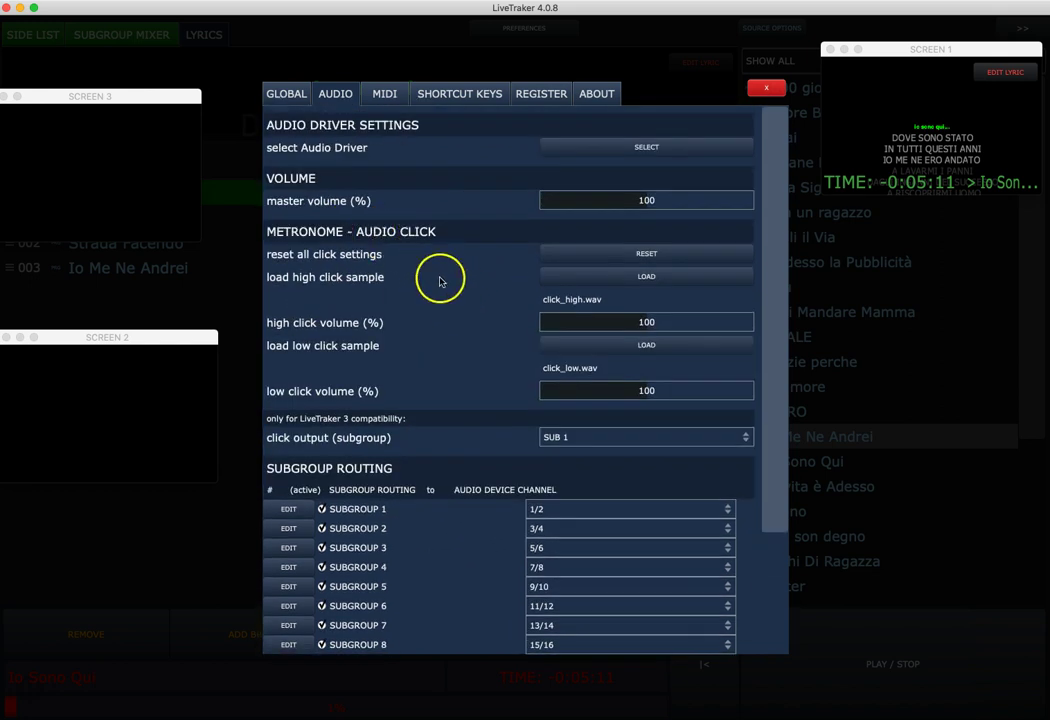
- Check the audio driver's output device list and keep Built-in Output selected
click(643, 149)
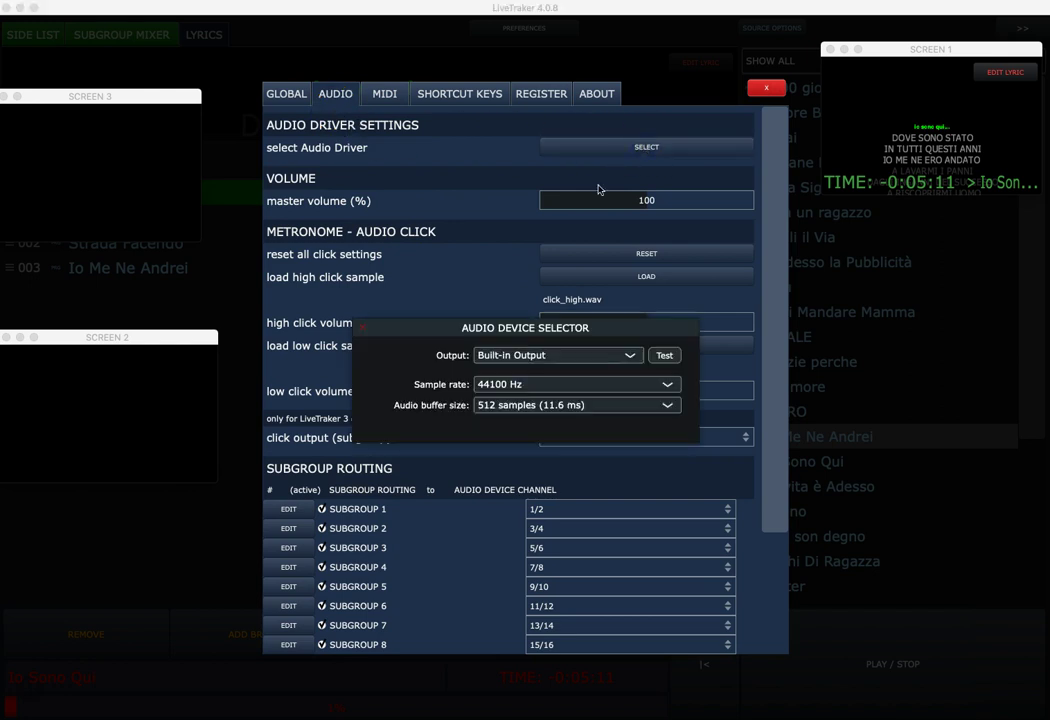
click(552, 357)
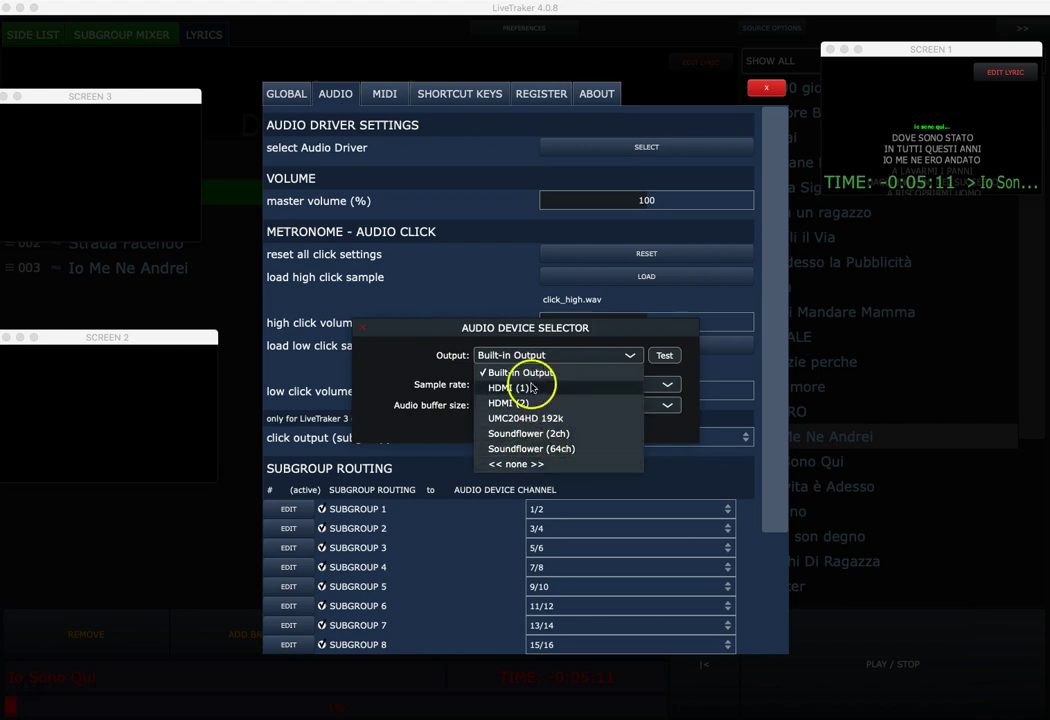
click(560, 358)
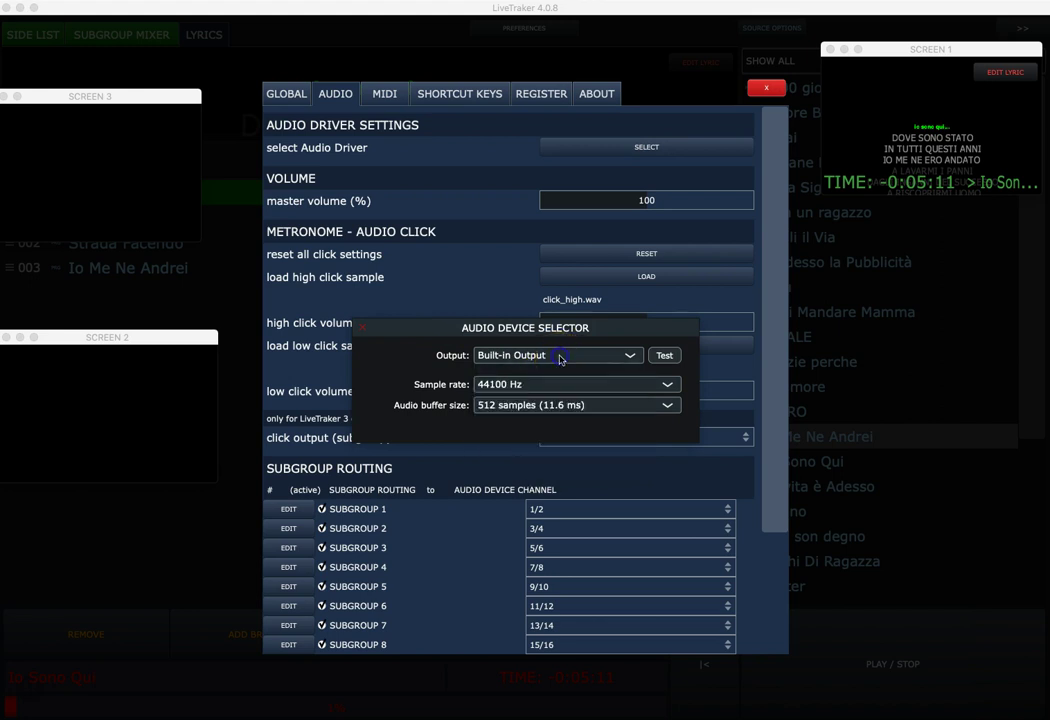
click(363, 327)
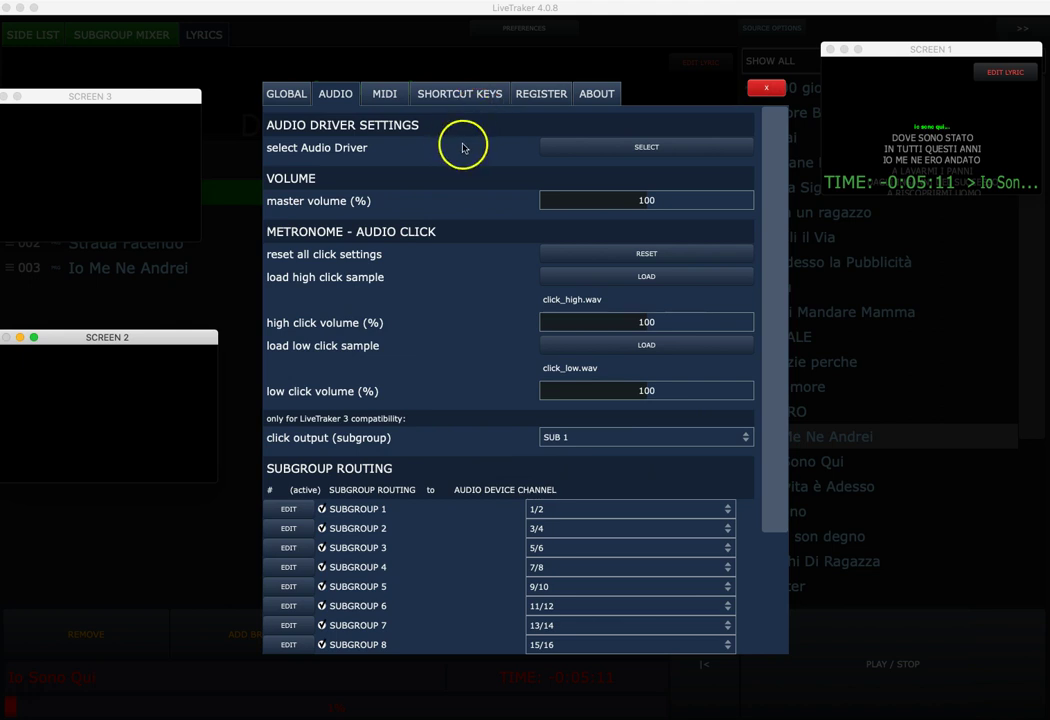
click(593, 147)
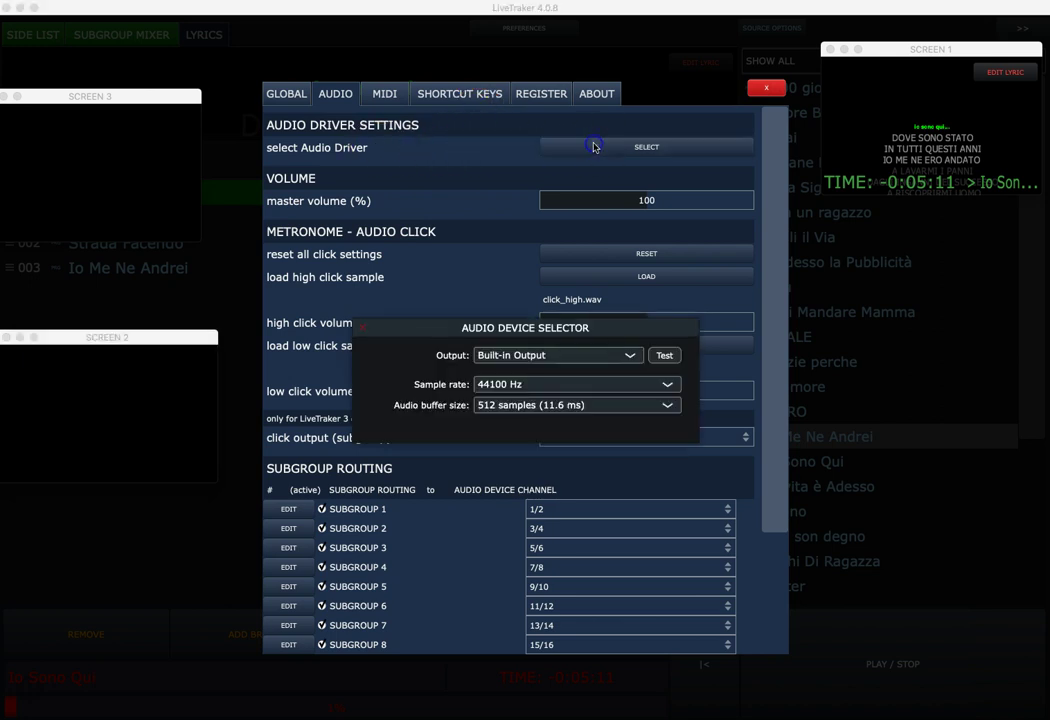
click(629, 356)
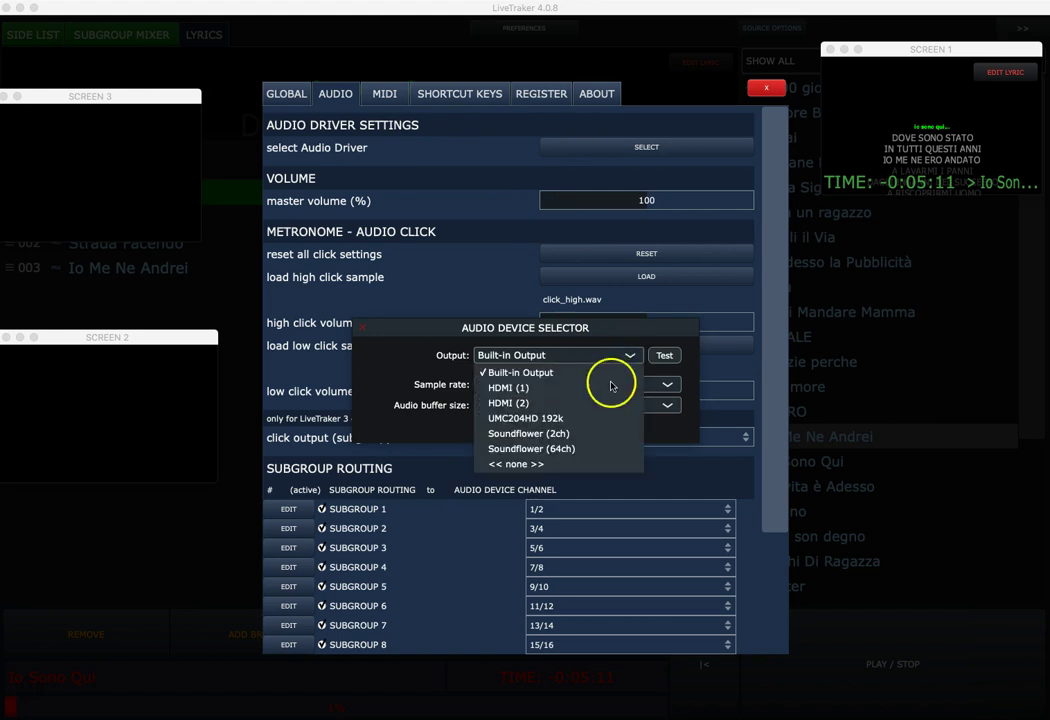
click(506, 209)
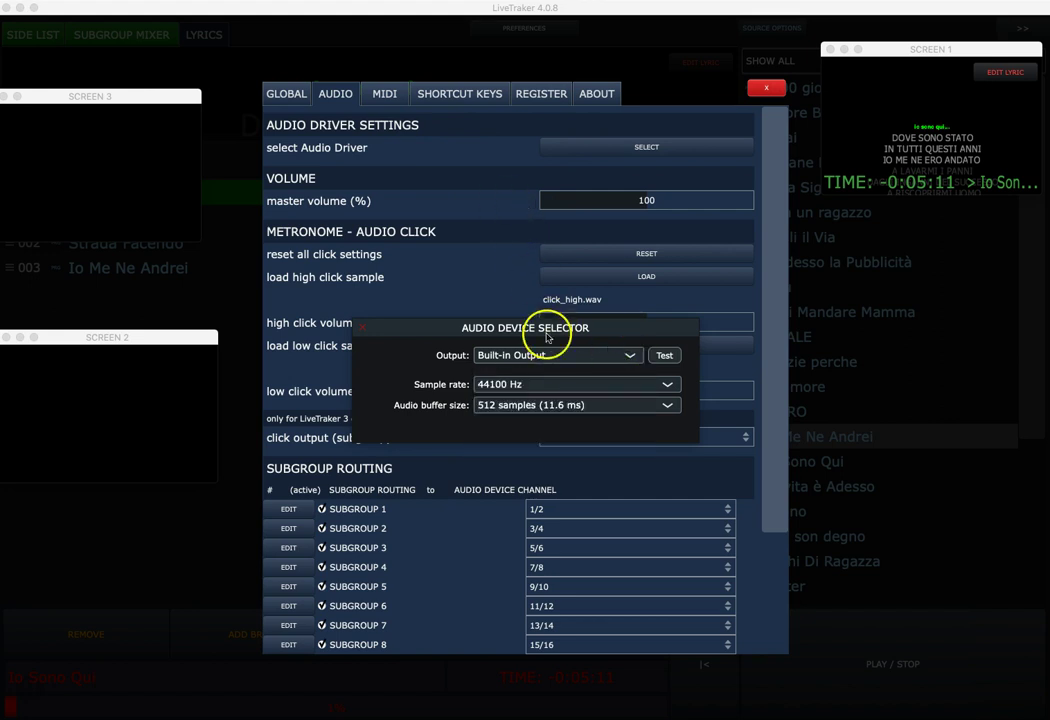
click(364, 328)
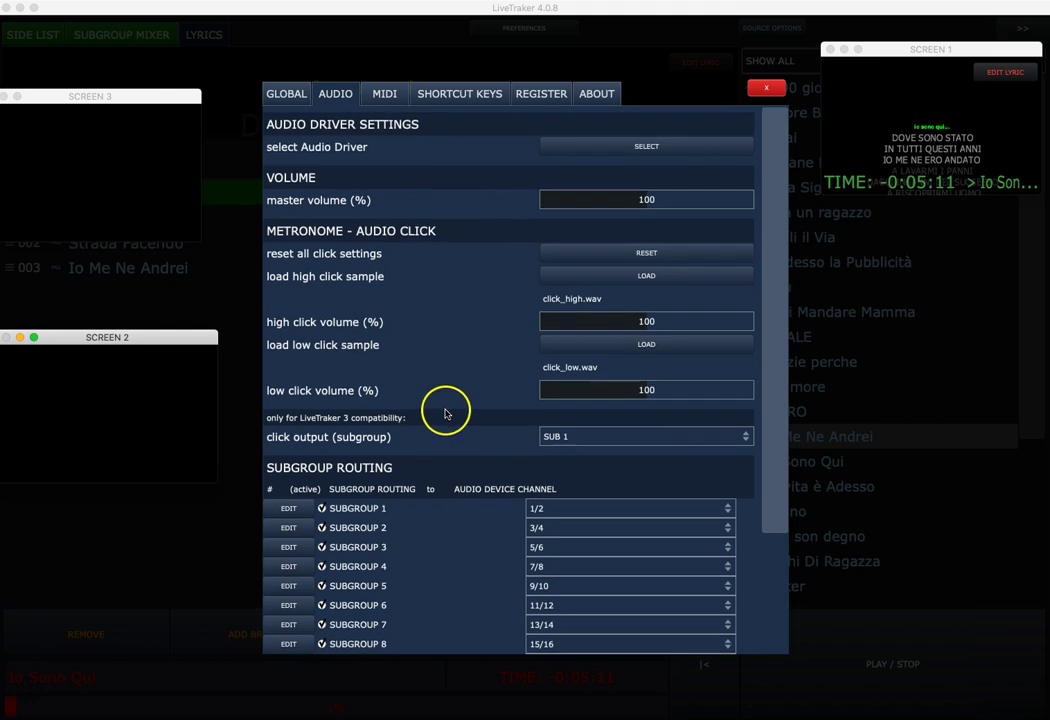
scroll(445, 413, down, 5)
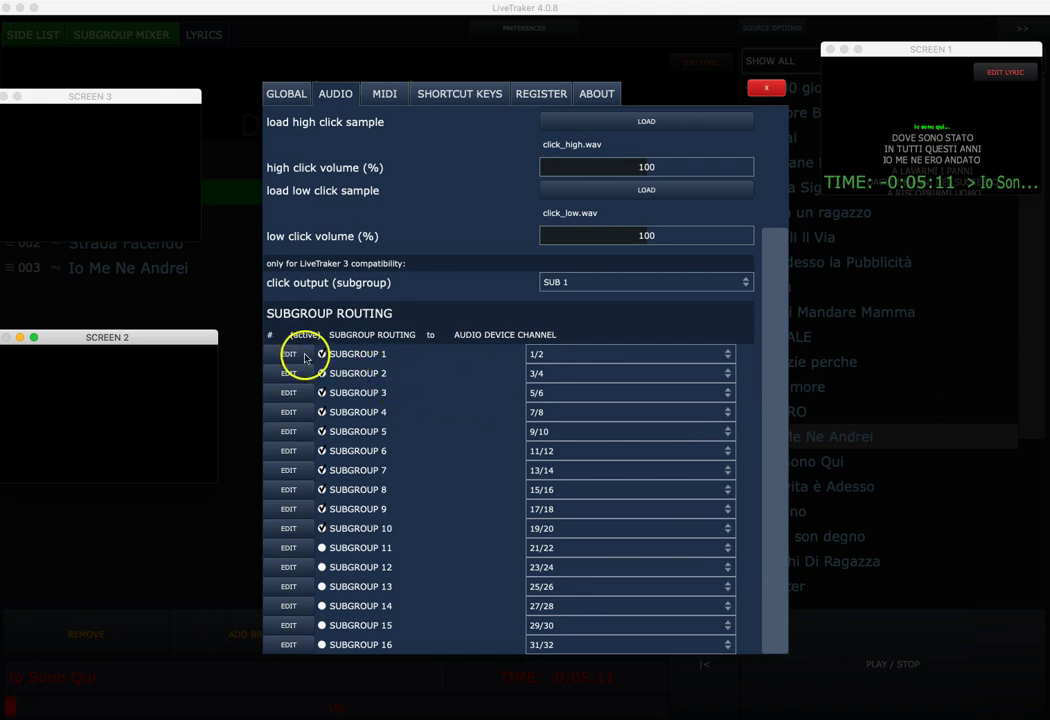
- Rename SUBGROUP 1 to 'Audio Technica' and route it to channels 7/8 instead of 1/2
click(586, 357)
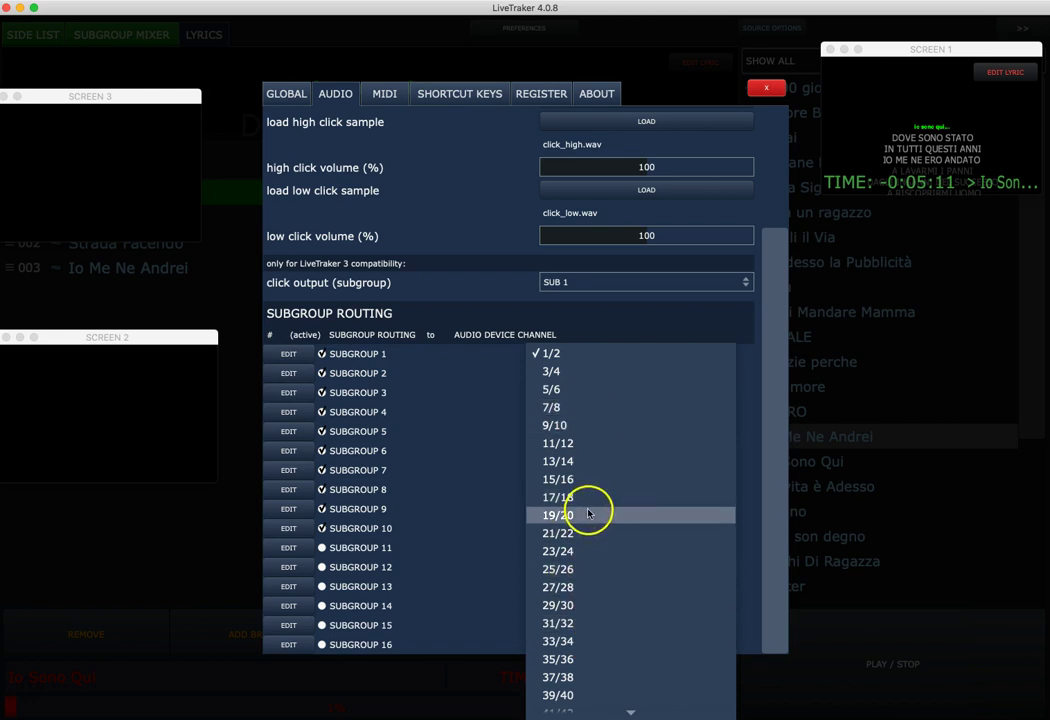
click(459, 286)
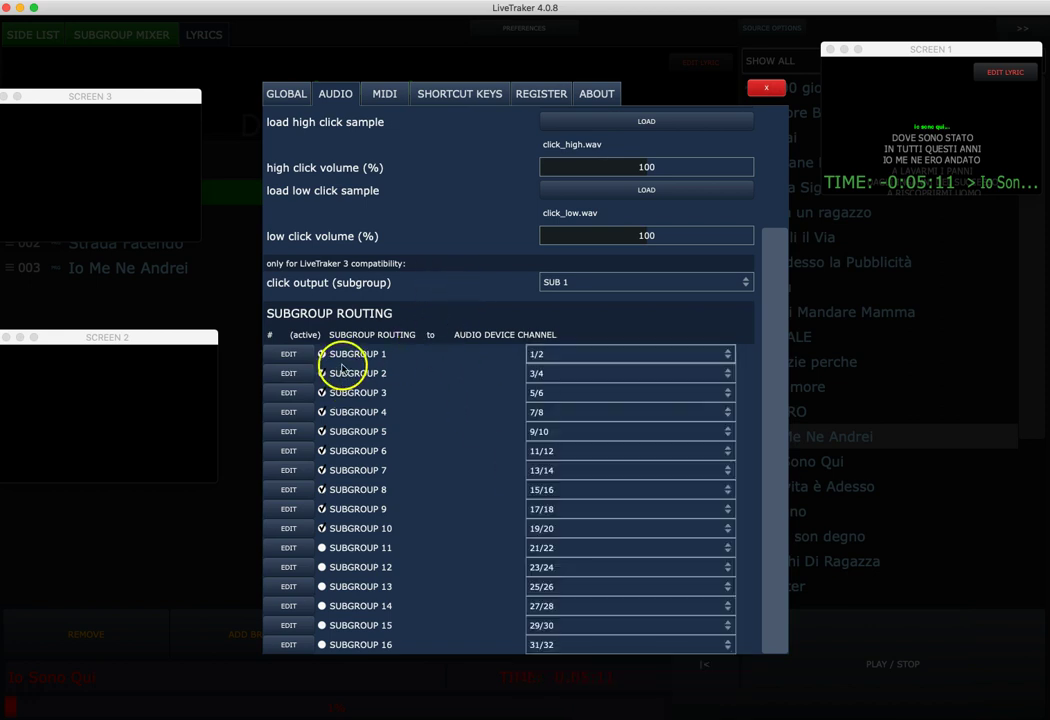
click(289, 356)
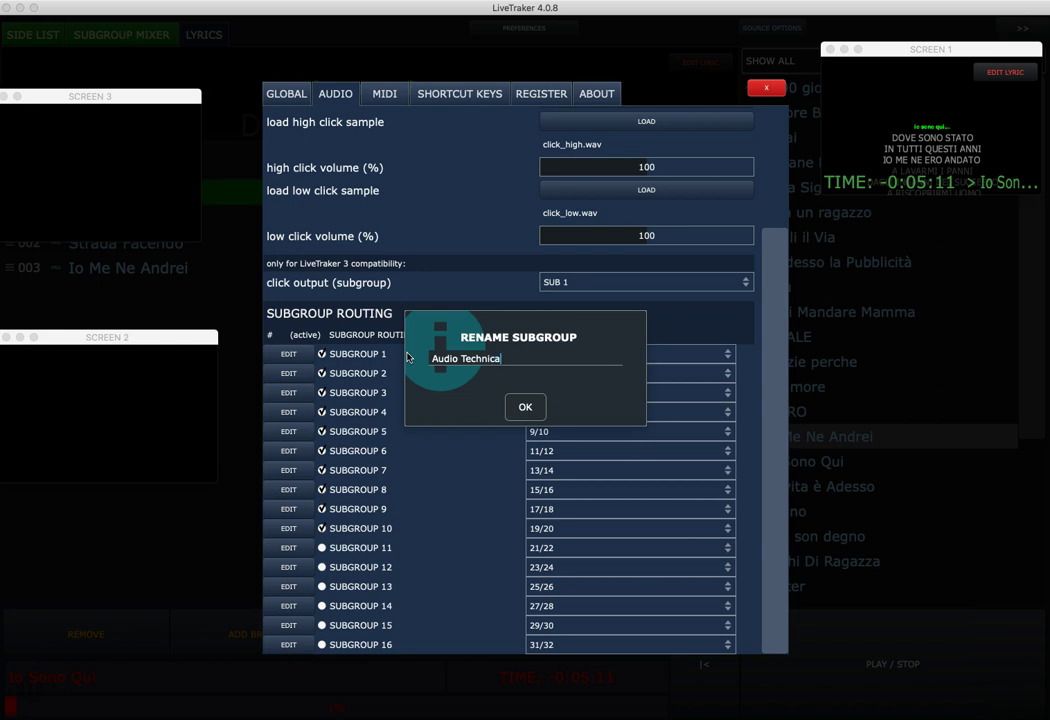
click(527, 410)
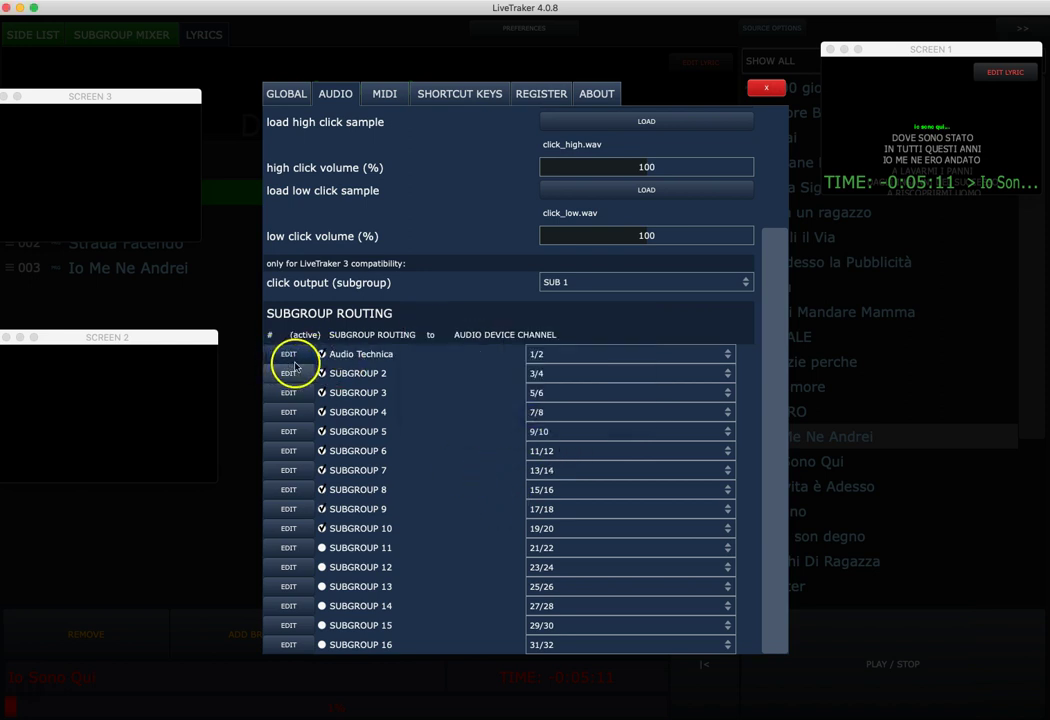
click(588, 354)
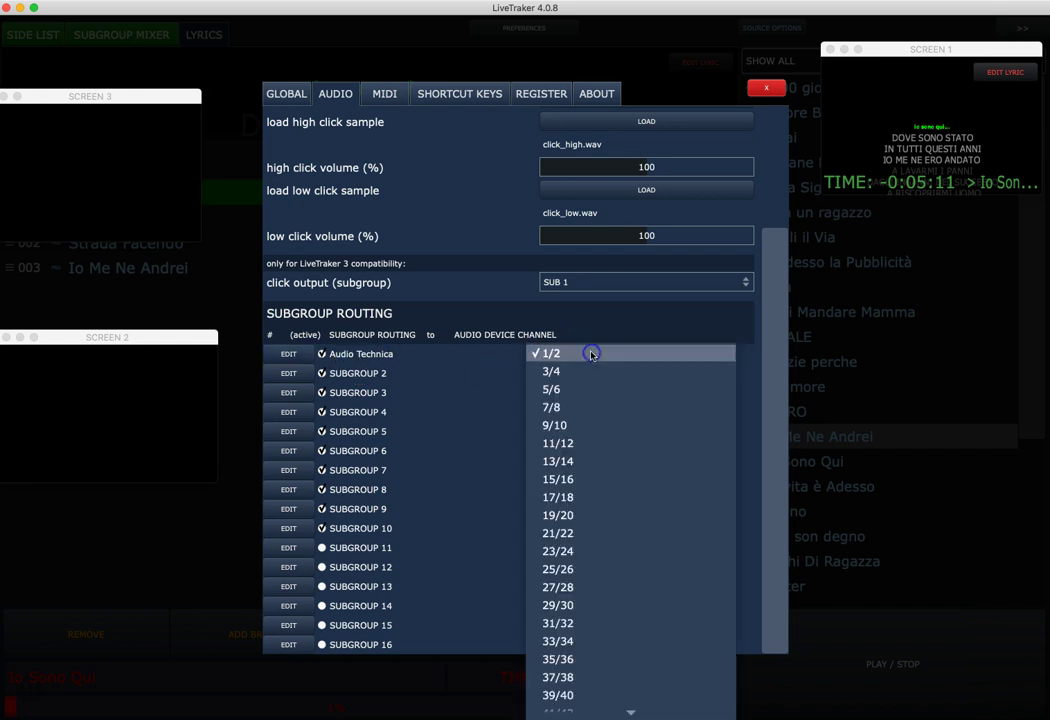
click(585, 420)
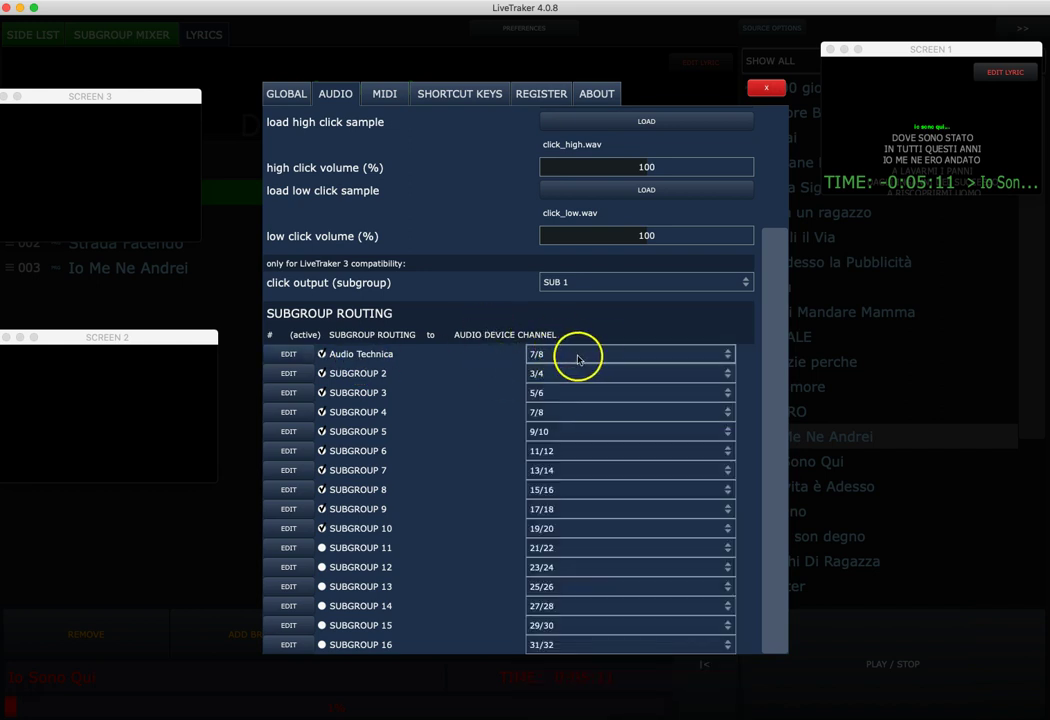